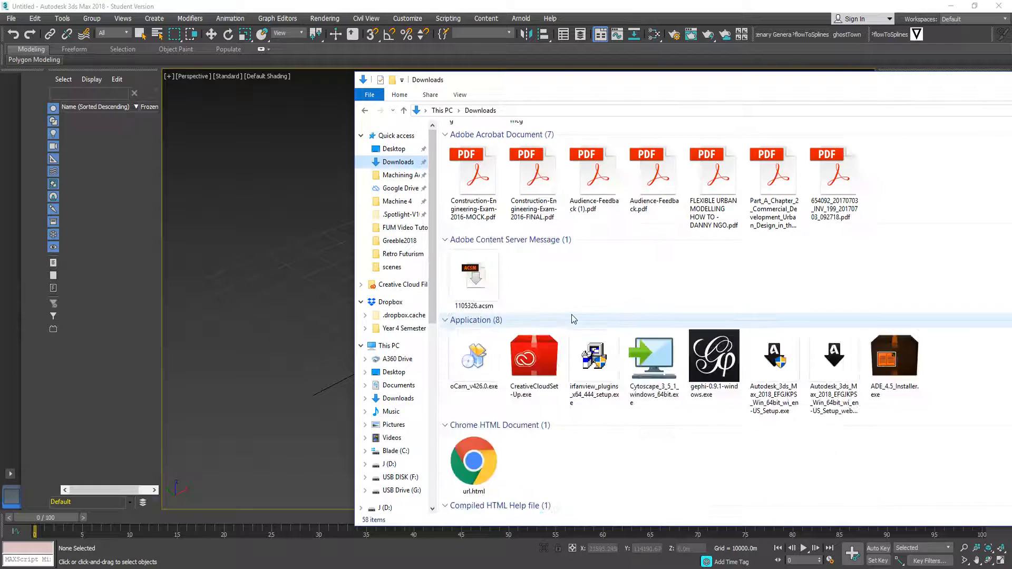
Step: Find the 3DsMax Plug-Ins folder within Downloads and open it
{"action": "scroll", "coordinate": [586, 325], "scroll_direction": "up", "scroll_amount": 5}
{"action": "scroll", "coordinate": [585, 326], "scroll_direction": "down", "scroll_amount": 15}
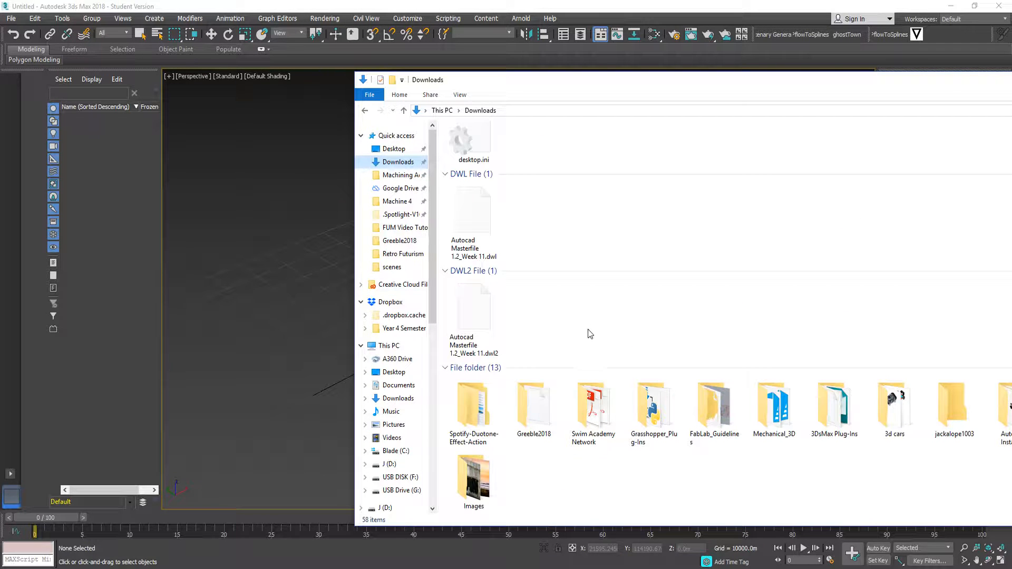
{"action": "left_click_drag", "start_coordinate": [763, 86], "coordinate": [581, 68]}
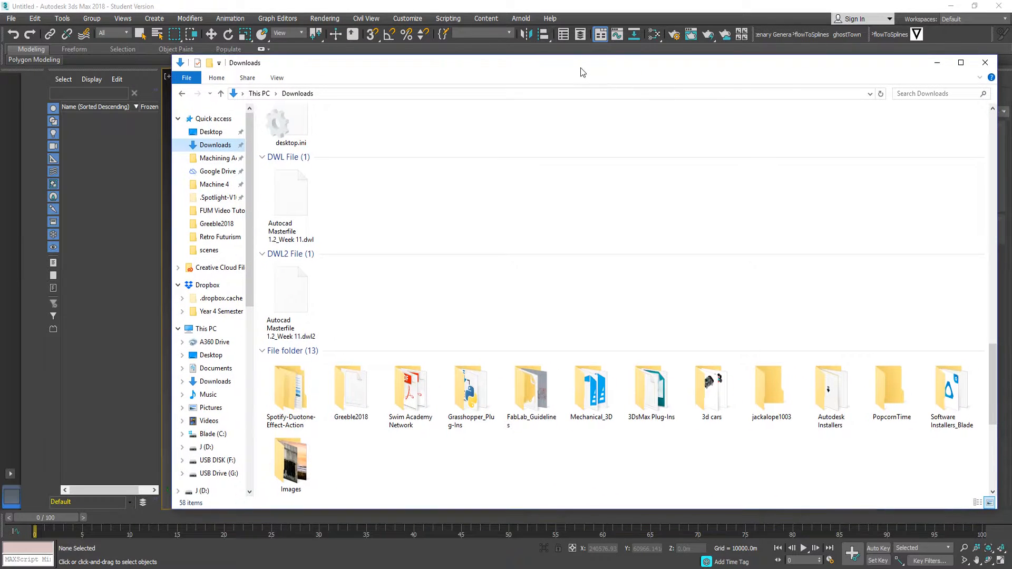
{"action": "scroll", "coordinate": [616, 195], "scroll_direction": "down", "scroll_amount": 5}
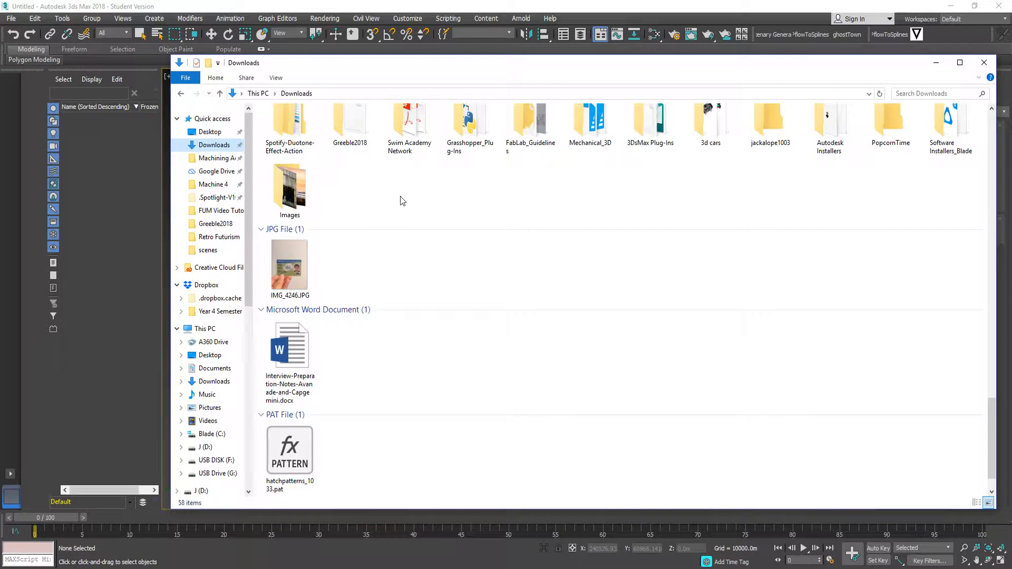
{"action": "scroll", "coordinate": [400, 197], "scroll_direction": "up", "scroll_amount": 5}
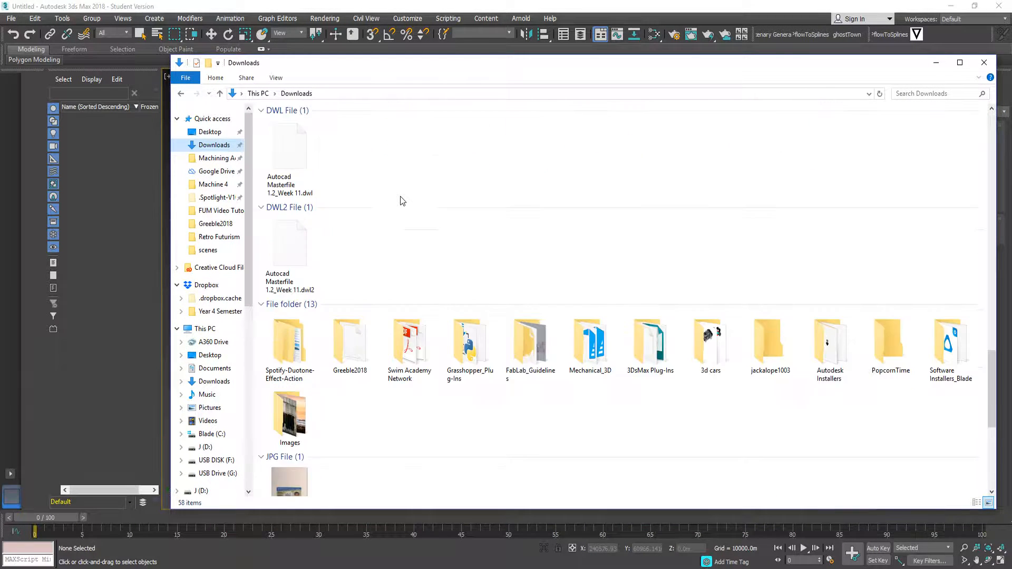
{"action": "double_click", "coordinate": [639, 327]}
Step: Load the buildingGen_v07_32.mse script into the 3ds Max viewport and move the Building Generator window clear of the viewport's centre
{"action": "left_click_drag", "start_coordinate": [545, 69], "coordinate": [889, 108]}
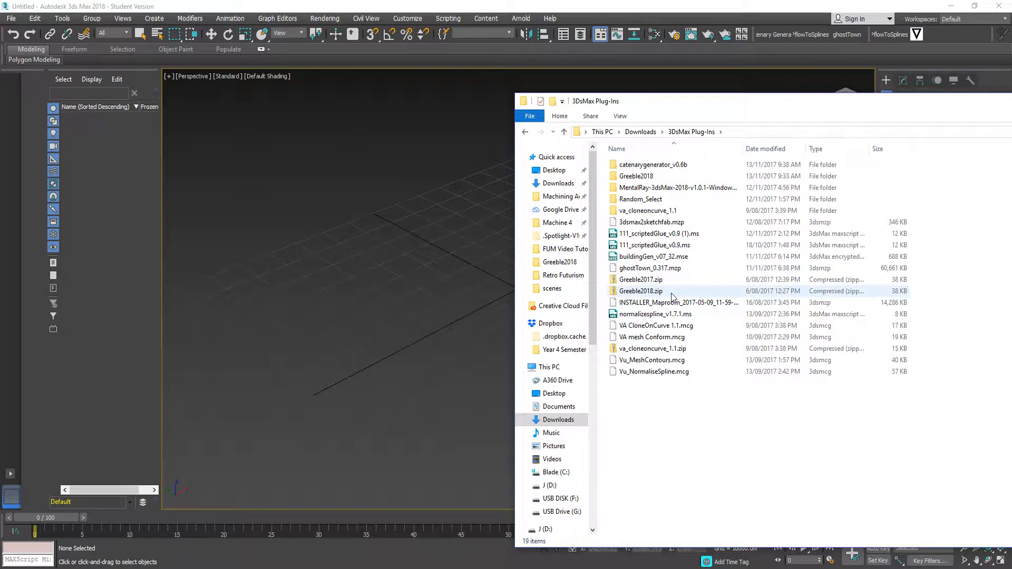
{"action": "left_click", "coordinate": [656, 257]}
{"action": "left_click_drag", "start_coordinate": [683, 258], "coordinate": [369, 277]}
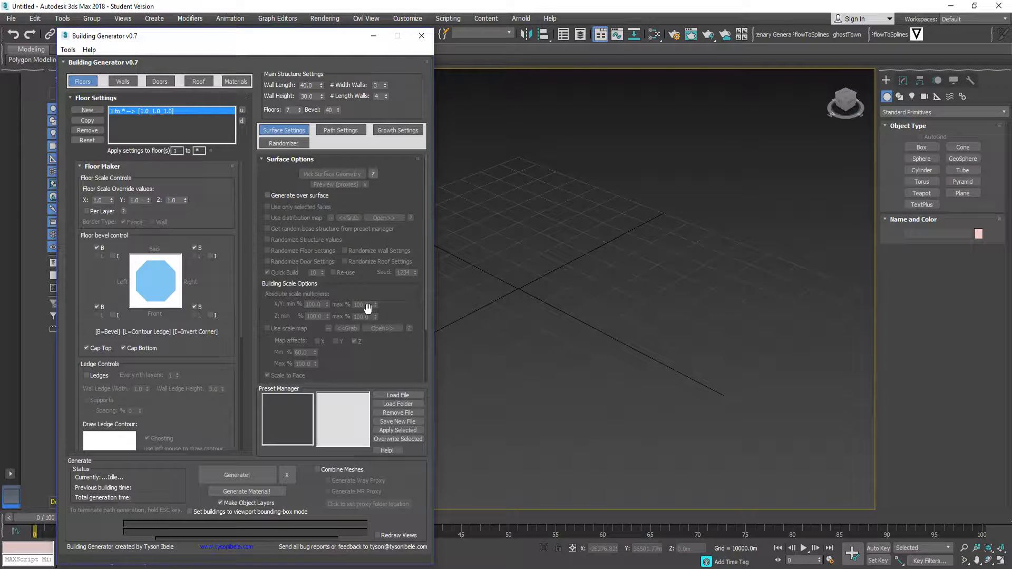
{"action": "left_click_drag", "start_coordinate": [161, 37], "coordinate": [573, 29]}
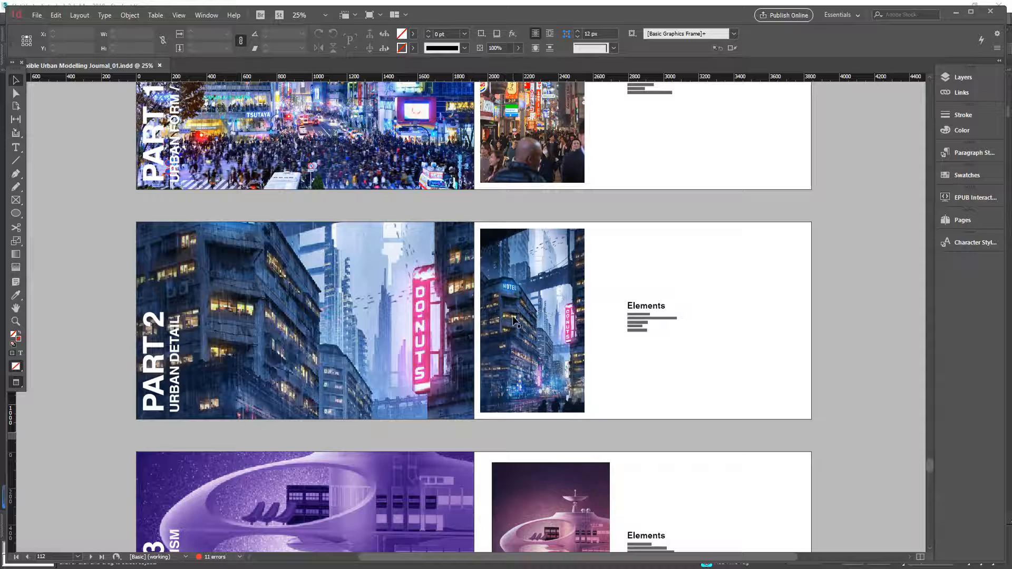
Step: View the Part 2 Urban Detail spread full screen in InDesign, and switch back to 3ds Max
{"action": "key", "text": "shift+w"}
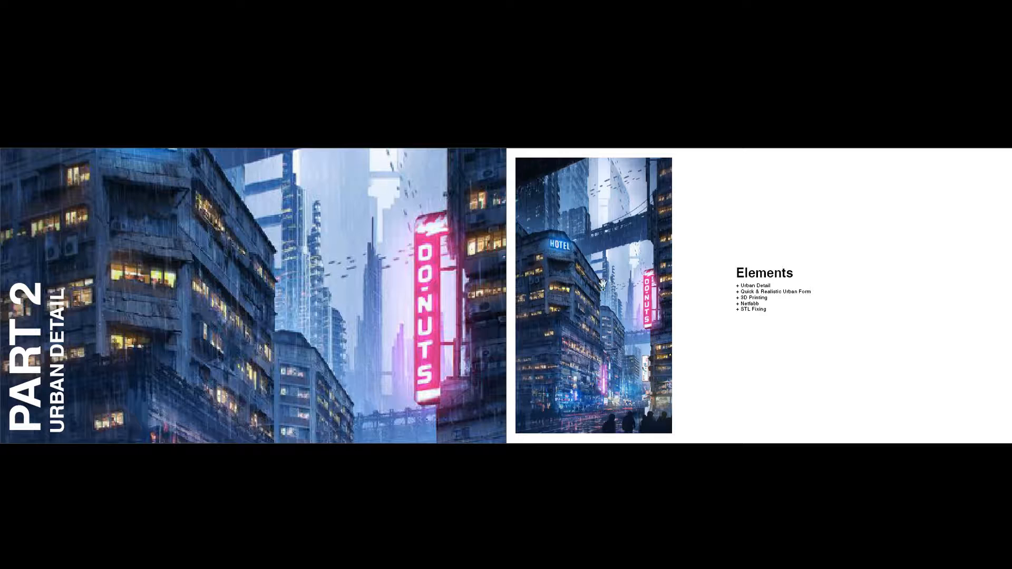
{"action": "key", "text": "alt+Tab"}
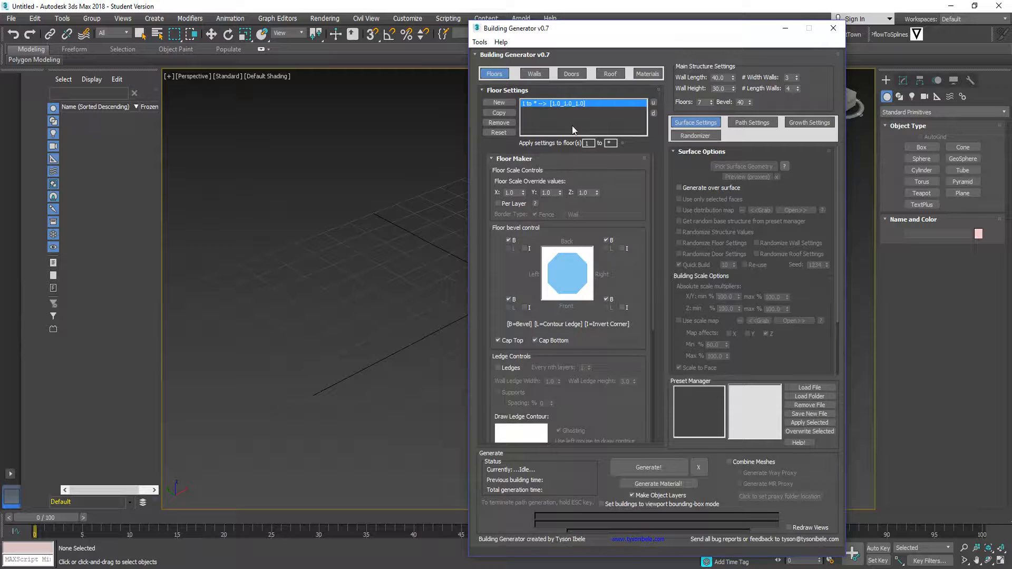
Step: Review the generator's wall, door, roof and material settings, and return to the floor settings
{"action": "left_click", "coordinate": [535, 73]}
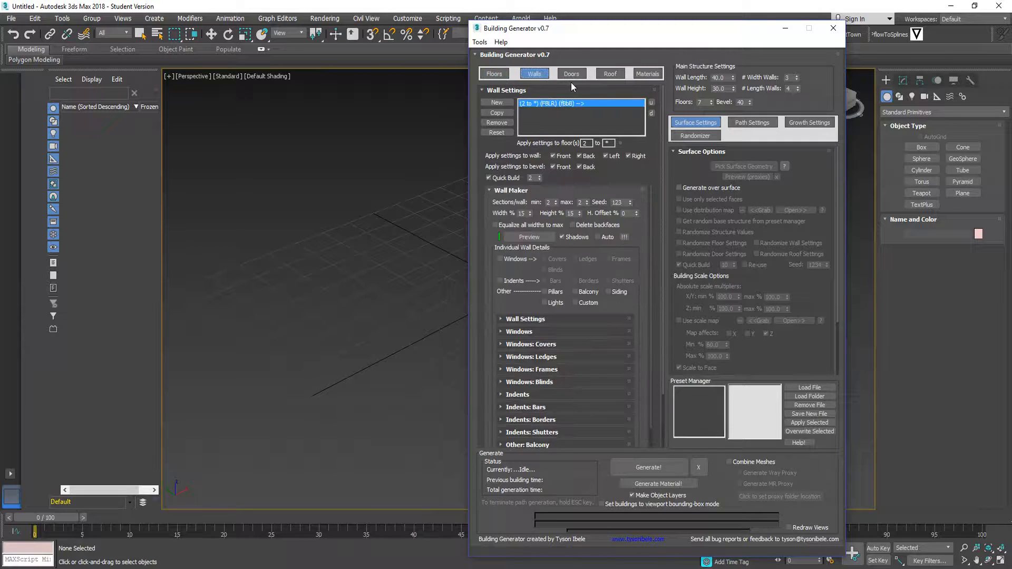
{"action": "left_click", "coordinate": [579, 78]}
{"action": "left_click", "coordinate": [610, 74]}
{"action": "left_click", "coordinate": [648, 74]}
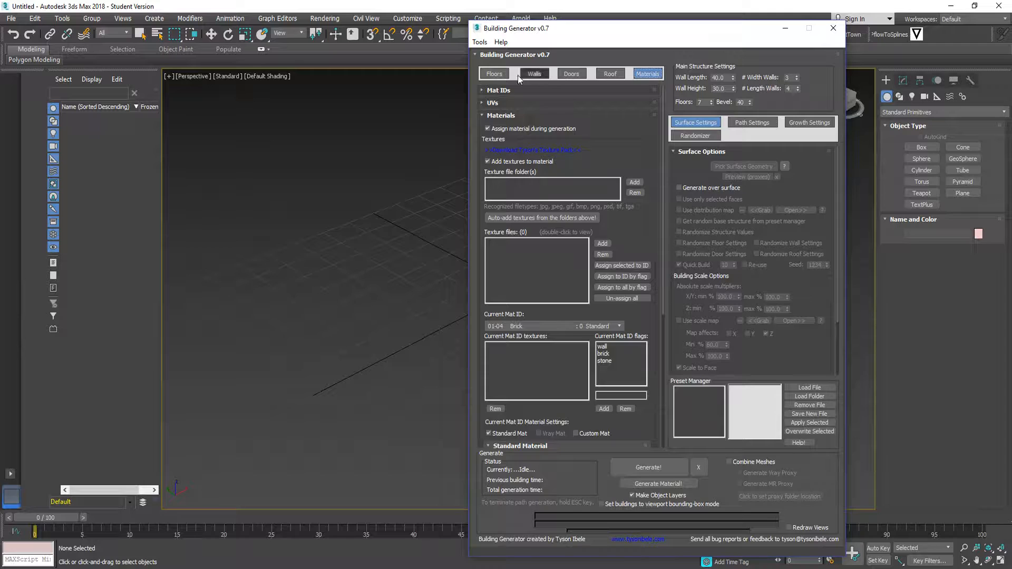
{"action": "left_click", "coordinate": [495, 74]}
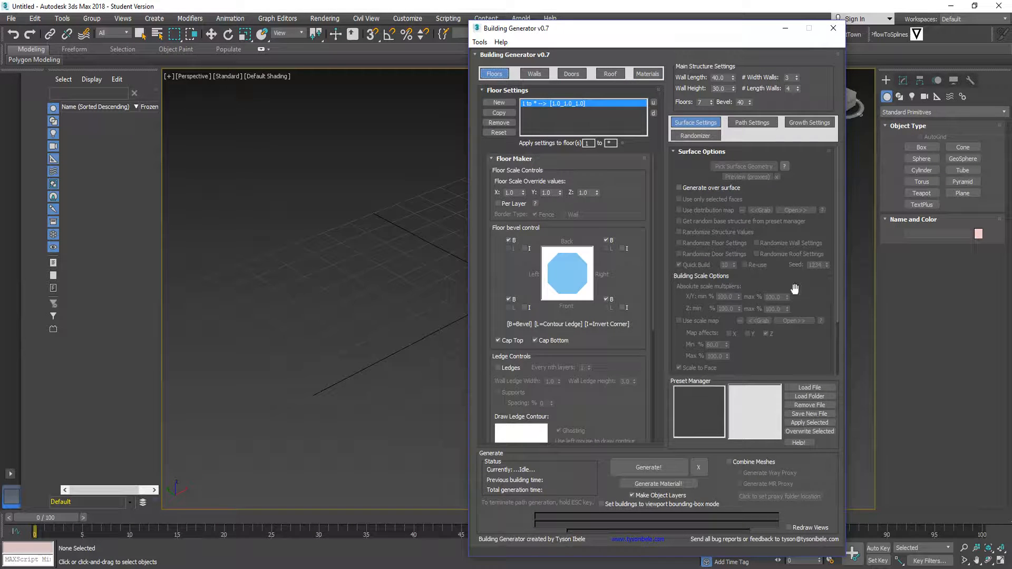
{"action": "left_click_drag", "start_coordinate": [837, 240], "coordinate": [837, 216]}
Step: Keep only the front-left floor bevel, and enable ledges and railings in the floor settings
{"action": "left_click", "coordinate": [607, 300]}
{"action": "left_click", "coordinate": [498, 367]}
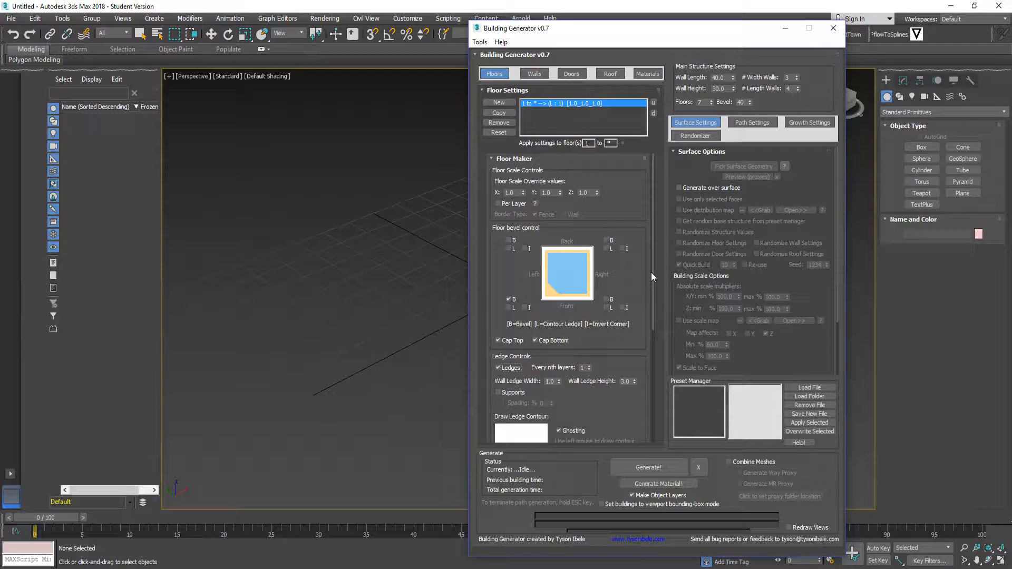
{"action": "scroll", "coordinate": [653, 302], "scroll_direction": "down", "scroll_amount": 3}
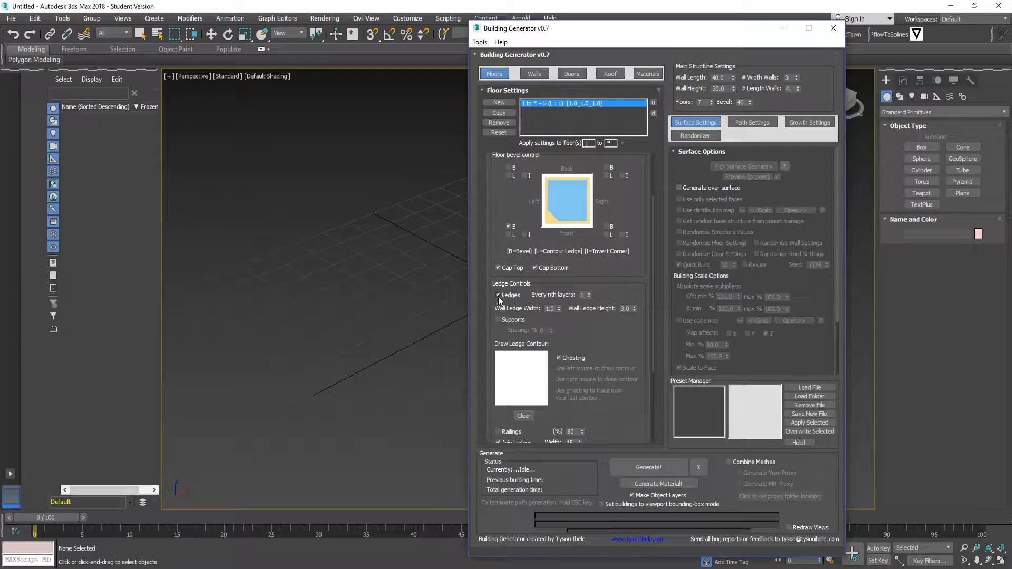
{"action": "scroll", "coordinate": [653, 327], "scroll_direction": "down", "scroll_amount": 4}
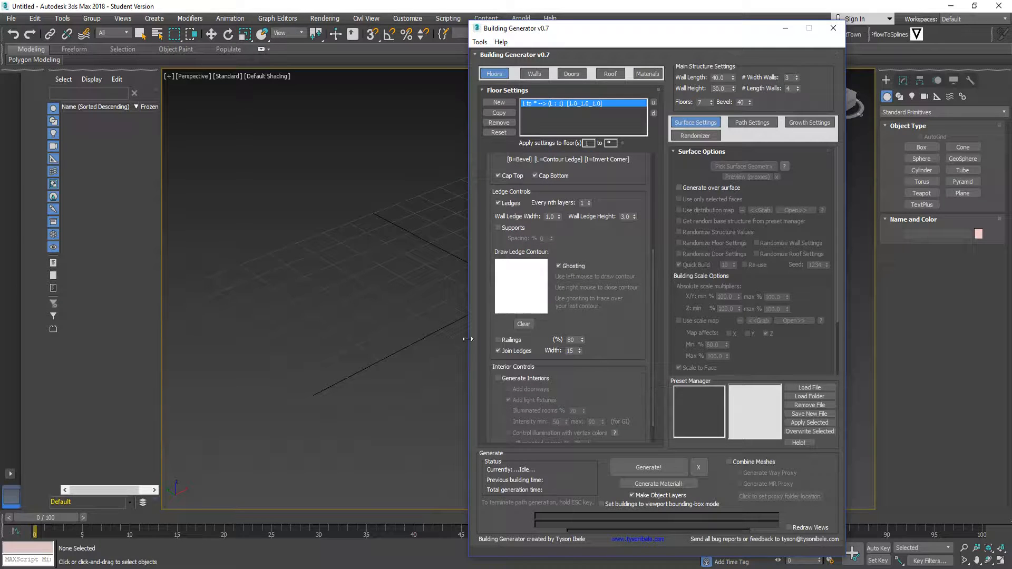
{"action": "scroll", "coordinate": [651, 329], "scroll_direction": "down", "scroll_amount": 1}
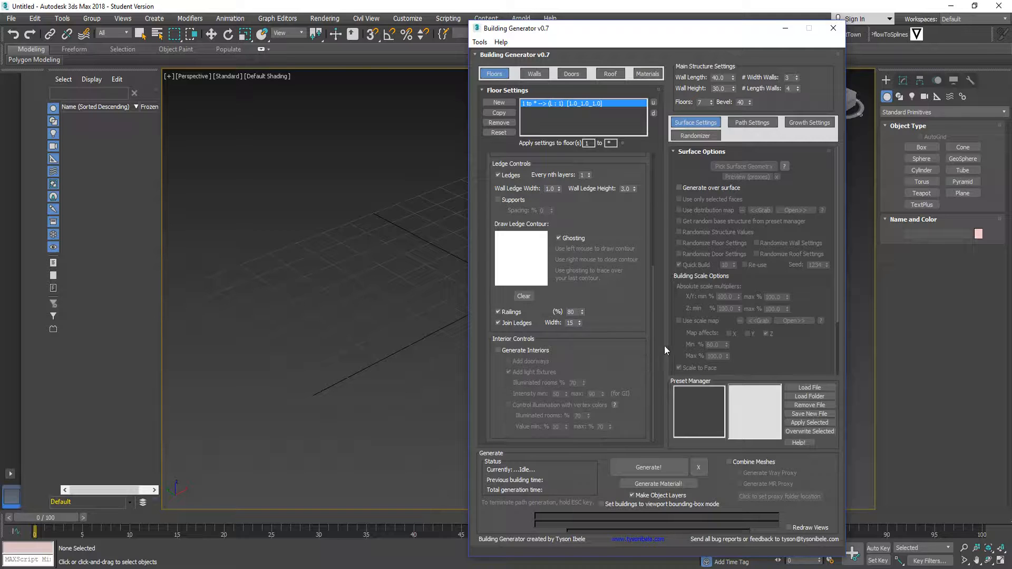
{"action": "left_click_drag", "start_coordinate": [653, 346], "coordinate": [651, 232]}
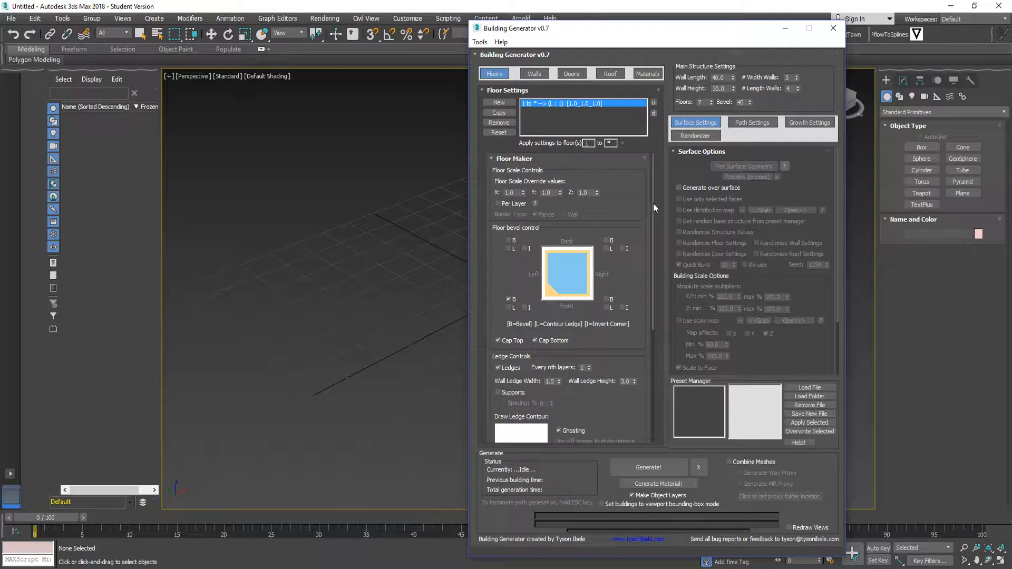
Step: Randomize all building settings, and clear the contour ledge and inverted corner at the front-right of the top floor entry
{"action": "left_click", "coordinate": [688, 137]}
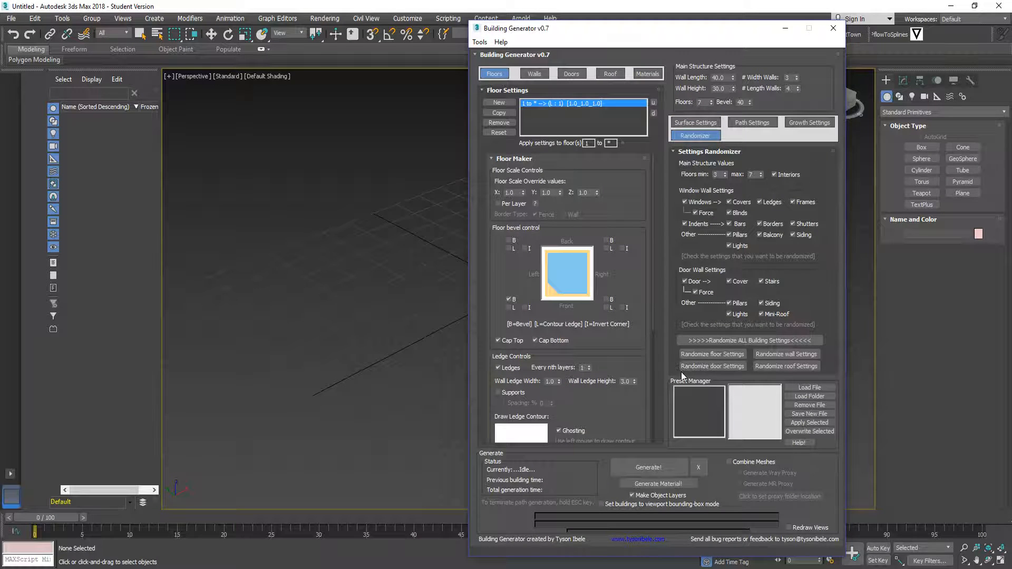
{"action": "left_click", "coordinate": [705, 344]}
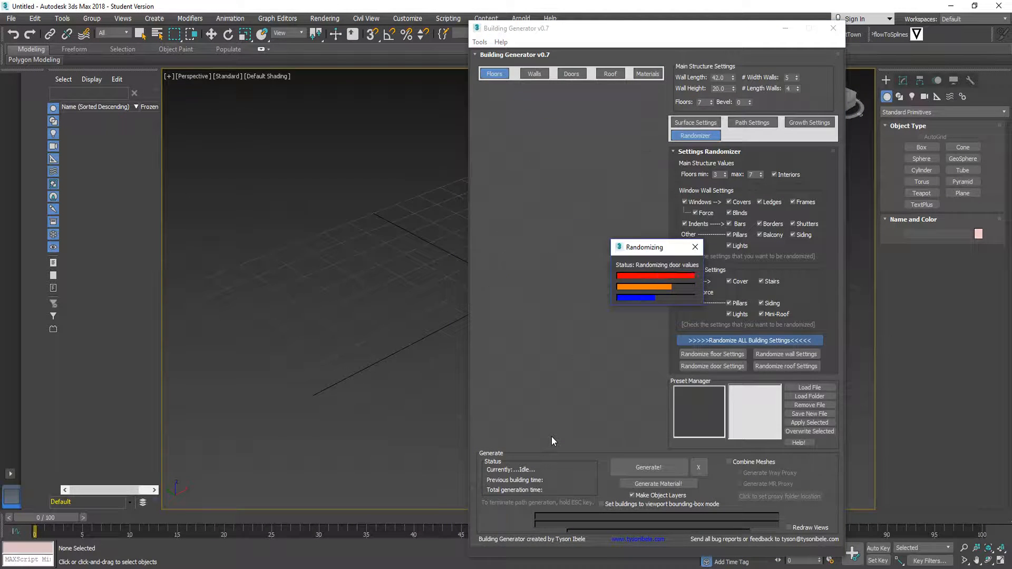
{"action": "left_click", "coordinate": [606, 249]}
{"action": "left_click", "coordinate": [623, 248]}
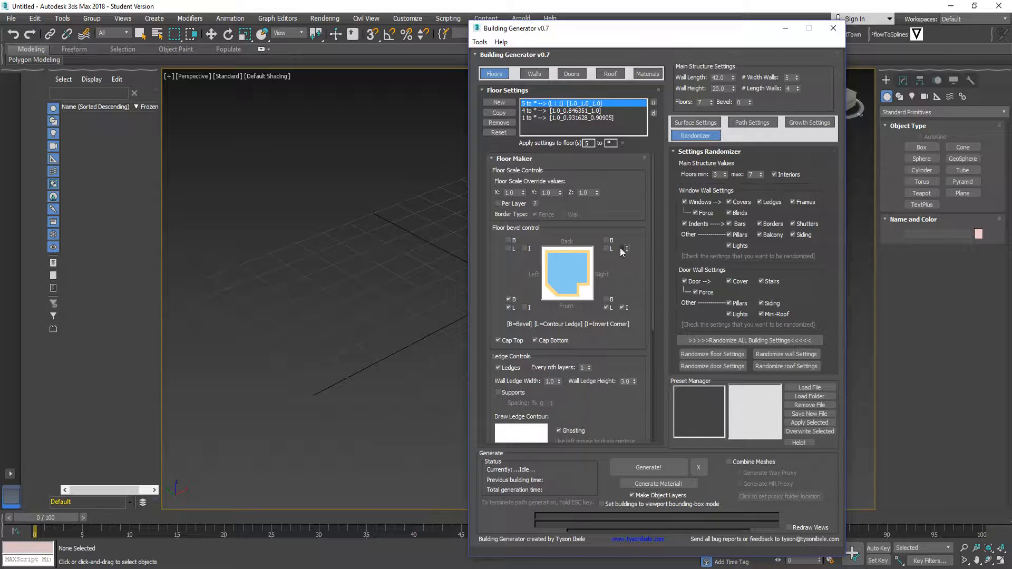
{"action": "left_click", "coordinate": [606, 299]}
{"action": "left_click", "coordinate": [606, 307]}
{"action": "left_click", "coordinate": [606, 308]}
Step: Generate the building from the current settings and minimize the Building Generator window
{"action": "left_click", "coordinate": [666, 470]}
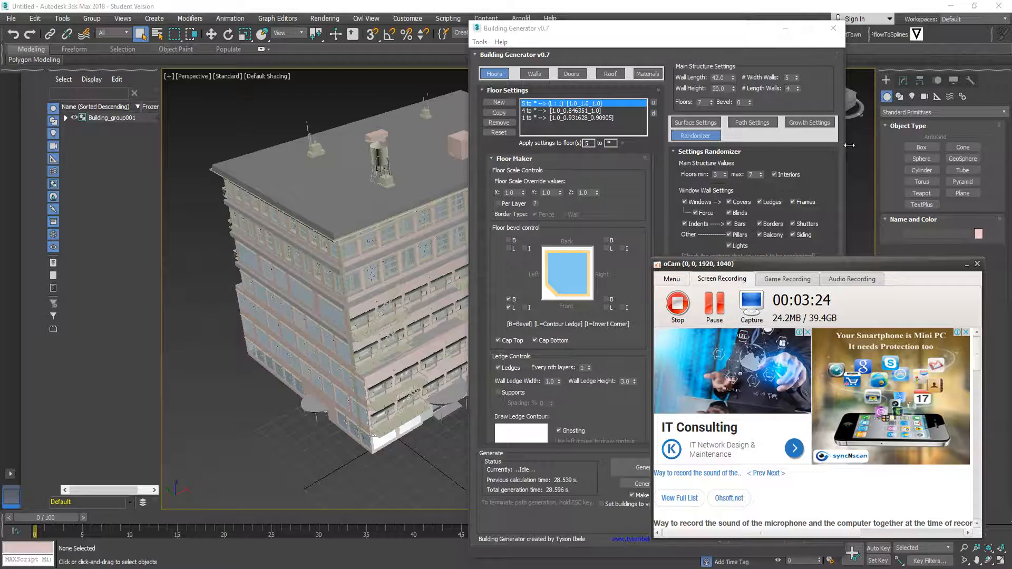
{"action": "left_click", "coordinate": [967, 264]}
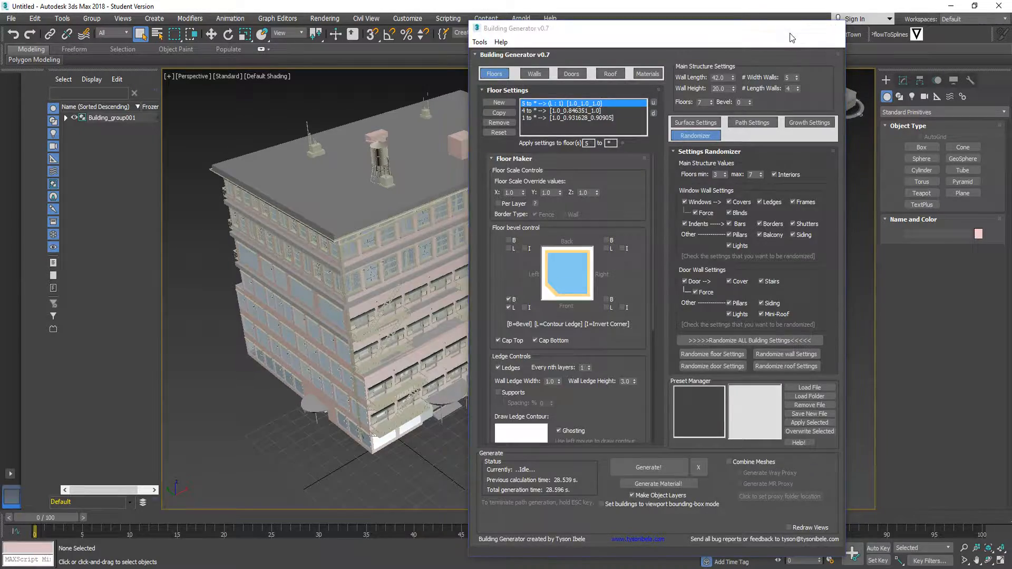
{"action": "left_click", "coordinate": [785, 29]}
Step: Show the generated building with Edged Faces in the perspective viewport
{"action": "middle_click_drag", "start_coordinate": [603, 293], "coordinate": [754, 296], "text": "alt"}
{"action": "scroll", "coordinate": [592, 309], "scroll_direction": "up", "scroll_amount": 4}
{"action": "scroll", "coordinate": [754, 295], "scroll_direction": "down", "scroll_amount": 4}
{"action": "mouse_move", "coordinate": [593, 296]}
{"action": "middle_mouse_down", "text": "alt"}
{"action": "mouse_move", "coordinate": [675, 317]}
{"action": "mouse_move", "coordinate": [632, 322]}
{"action": "mouse_move", "coordinate": [522, 296]}
{"action": "mouse_move", "coordinate": [668, 281]}
{"action": "mouse_move", "coordinate": [604, 295]}
{"action": "middle_mouse_up", "text": "alt"}
{"action": "scroll", "coordinate": [673, 312], "scroll_direction": "down", "scroll_amount": 4}
{"action": "scroll", "coordinate": [604, 295], "scroll_direction": "up", "scroll_amount": 5}
{"action": "middle_click_drag", "start_coordinate": [371, 239], "coordinate": [638, 258]}
{"action": "left_click", "coordinate": [267, 76]}
{"action": "left_click", "coordinate": [281, 188]}
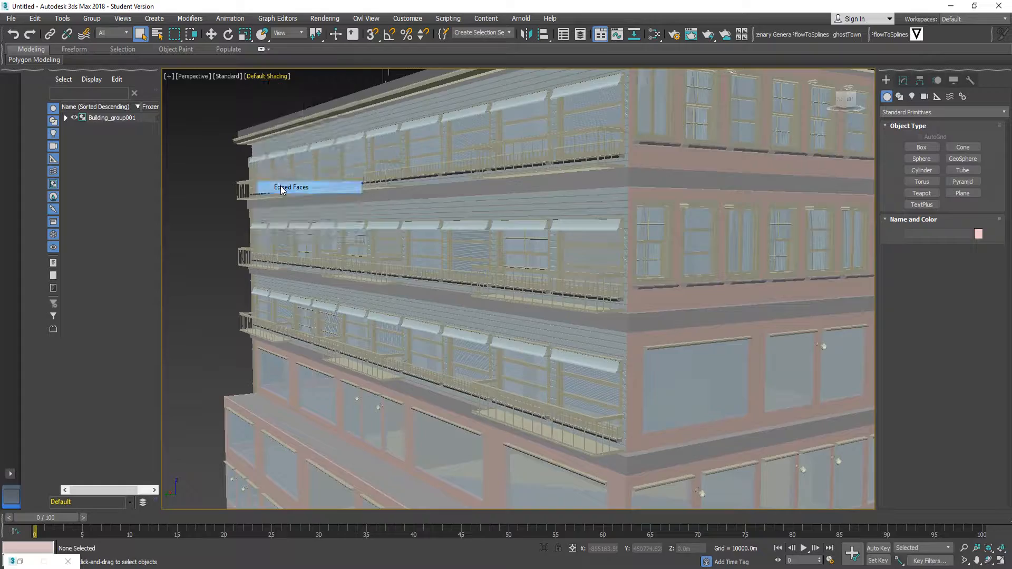
Step: Examine the building's window, balcony and rooftop details from several sides
{"action": "mouse_move", "coordinate": [366, 303]}
{"action": "middle_mouse_down", "text": "alt"}
{"action": "mouse_move", "coordinate": [422, 275]}
{"action": "mouse_move", "coordinate": [475, 279]}
{"action": "middle_mouse_up", "text": "alt"}
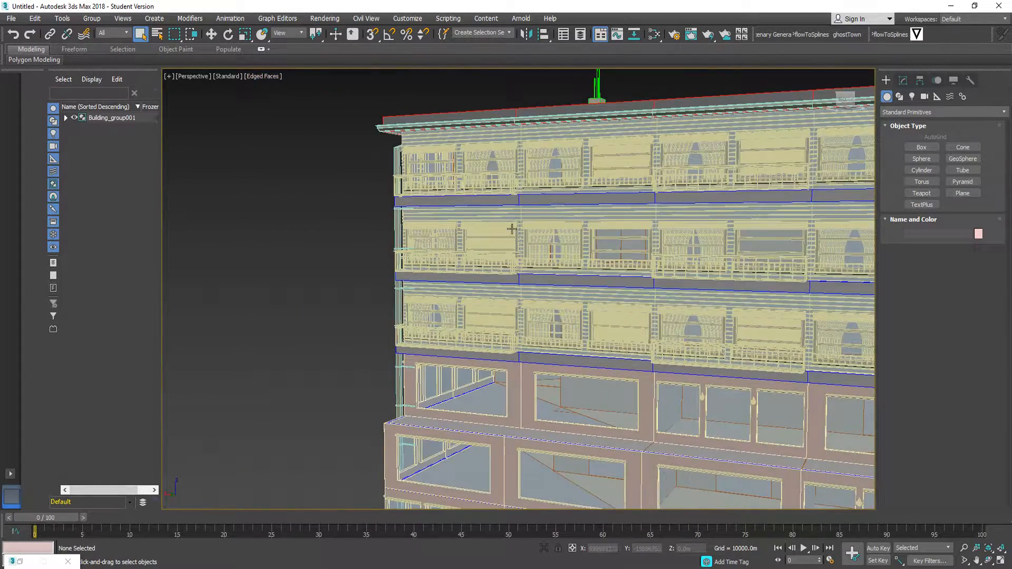
{"action": "scroll", "coordinate": [512, 228], "scroll_direction": "up", "scroll_amount": 8}
{"action": "scroll", "coordinate": [410, 231], "scroll_direction": "down", "scroll_amount": 6}
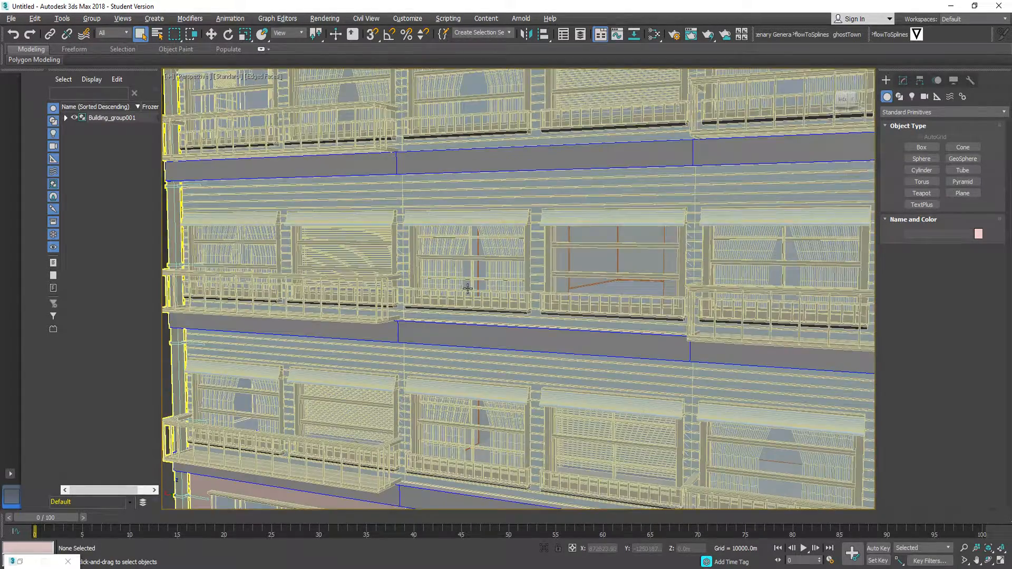
{"action": "middle_click_drag", "start_coordinate": [467, 284], "coordinate": [440, 303], "text": "alt"}
{"action": "scroll", "coordinate": [441, 302], "scroll_direction": "down", "scroll_amount": 5}
{"action": "middle_click_drag", "start_coordinate": [550, 314], "coordinate": [324, 252], "text": "alt"}
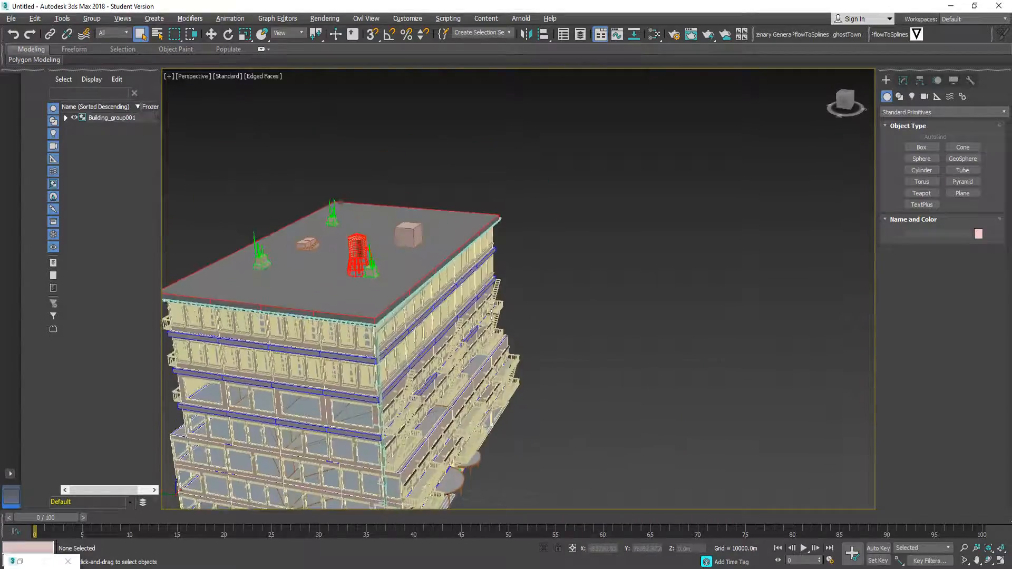
{"action": "scroll", "coordinate": [323, 252], "scroll_direction": "up", "scroll_amount": 6}
{"action": "scroll", "coordinate": [341, 303], "scroll_direction": "down", "scroll_amount": 6}
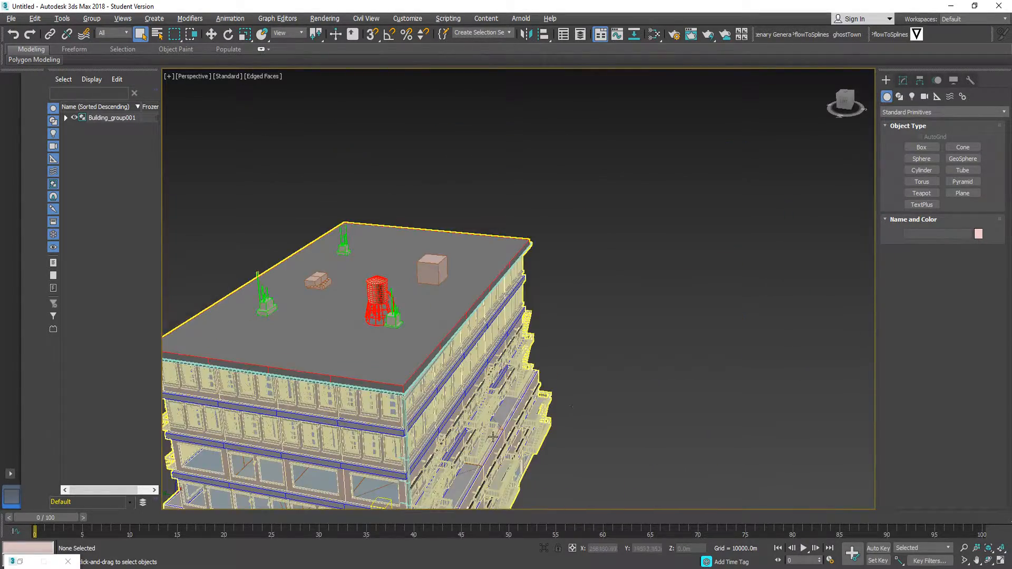
{"action": "middle_click_drag", "start_coordinate": [493, 437], "coordinate": [523, 306], "text": "alt"}
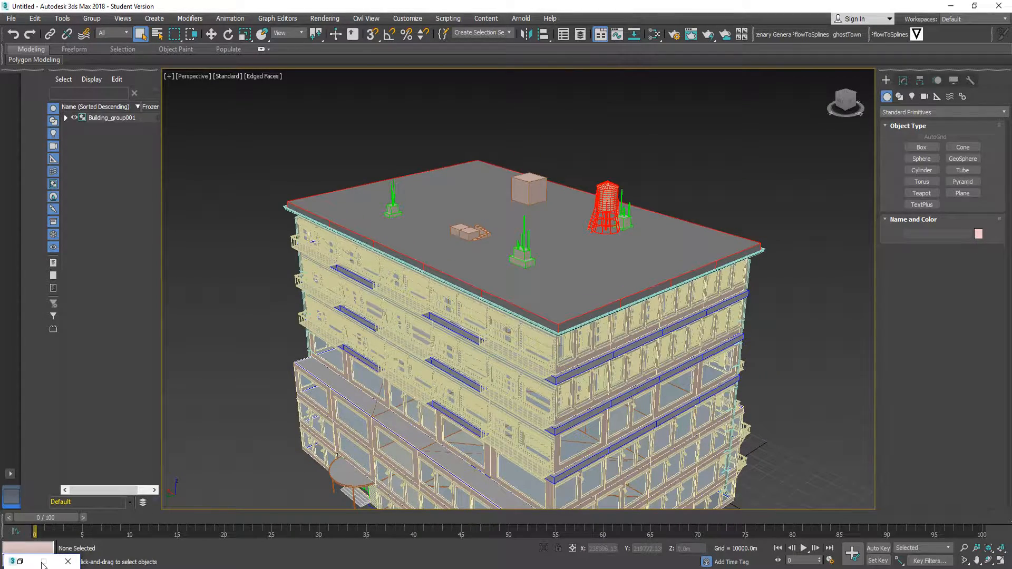
Step: Restore the minimized Building Generator window
{"action": "key", "text": "alt+Tab"}
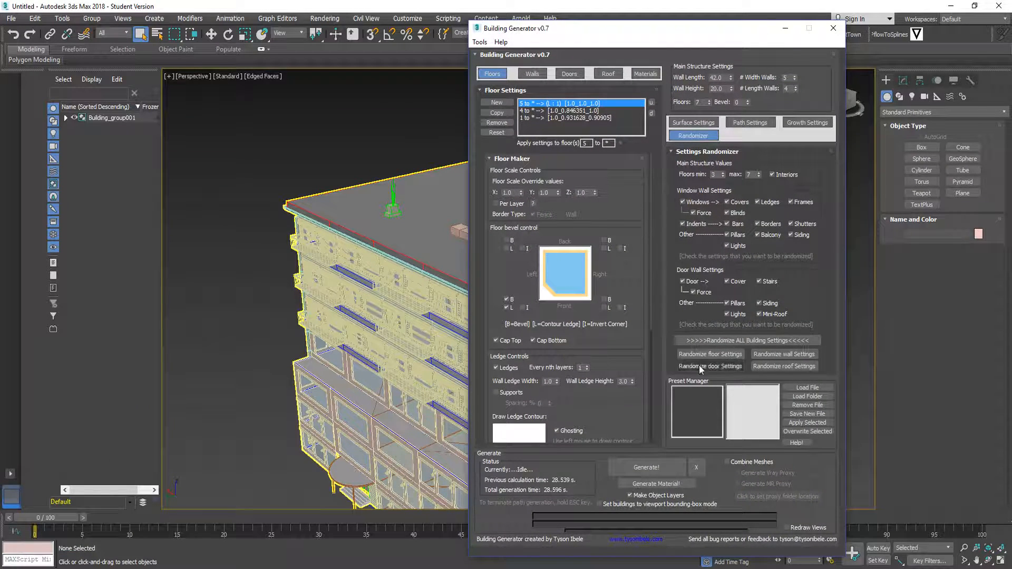
{"action": "left_click", "coordinate": [728, 462]}
{"action": "left_click", "coordinate": [730, 463]}
{"action": "left_click", "coordinate": [697, 467]}
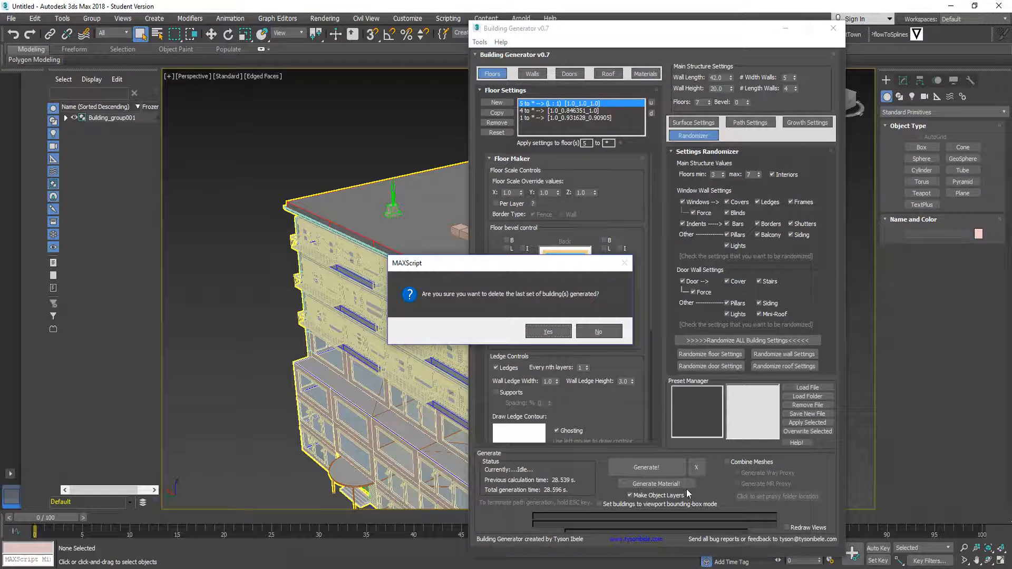
{"action": "left_click", "coordinate": [615, 331]}
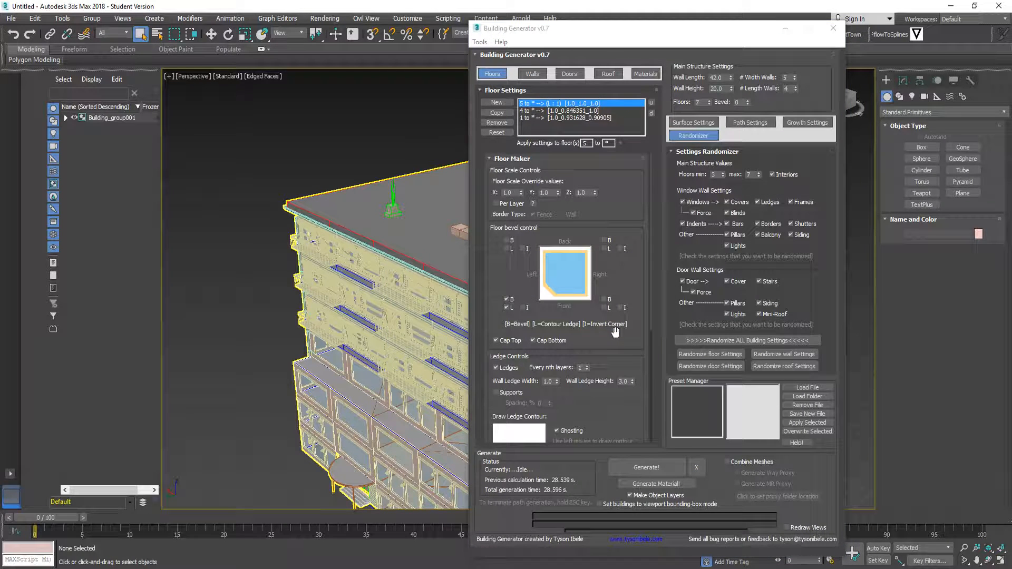
Step: Randomize all building settings again and generate a second building, keeping the first one
{"action": "left_click", "coordinate": [727, 223]}
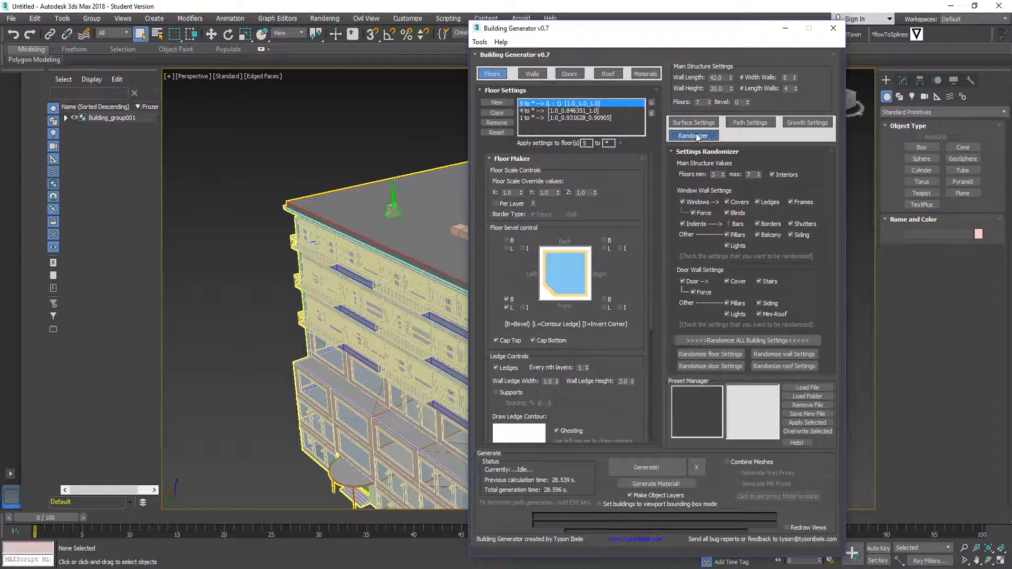
{"action": "left_click", "coordinate": [730, 341]}
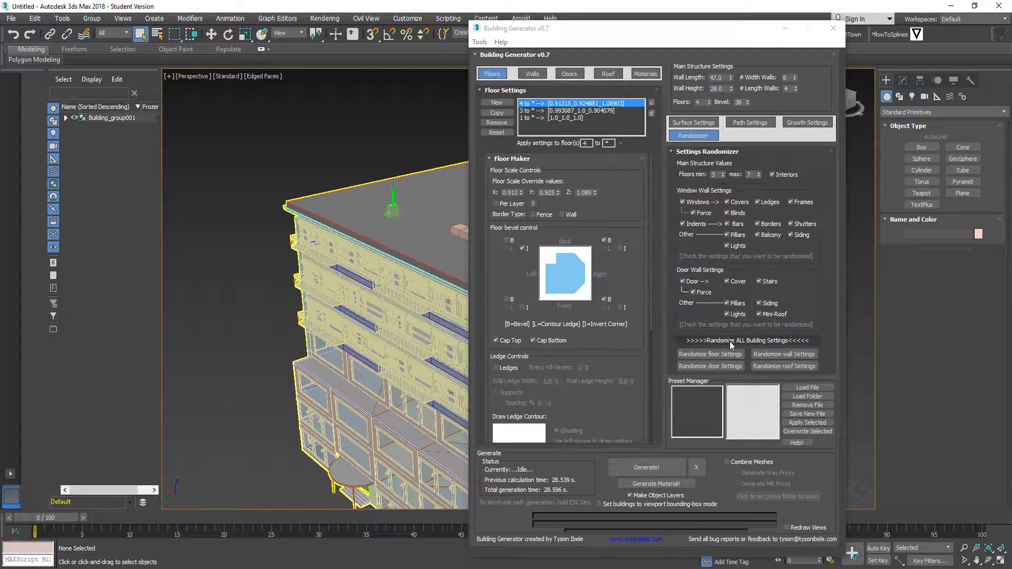
{"action": "left_click", "coordinate": [645, 462]}
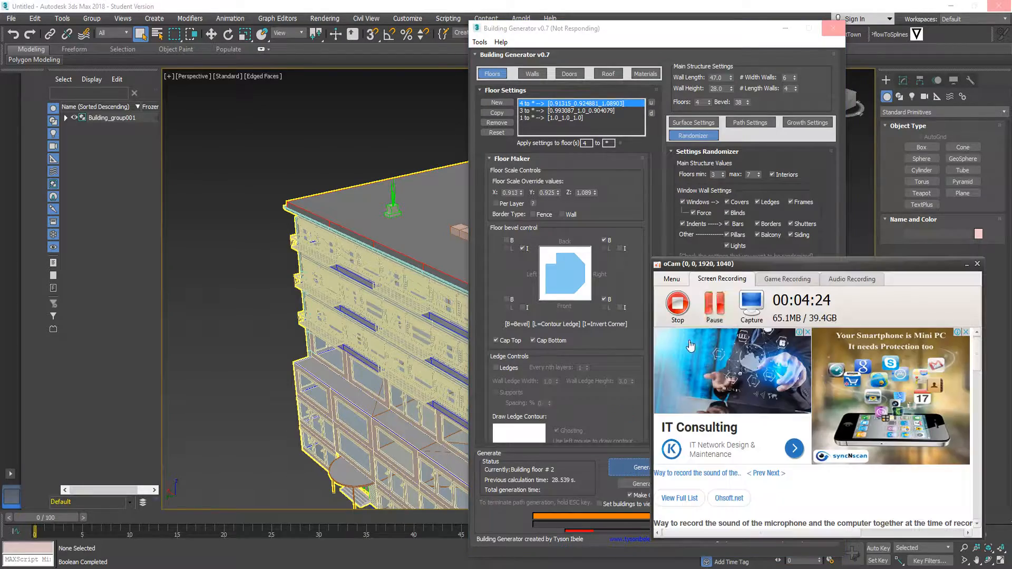
{"action": "left_click", "coordinate": [713, 307]}
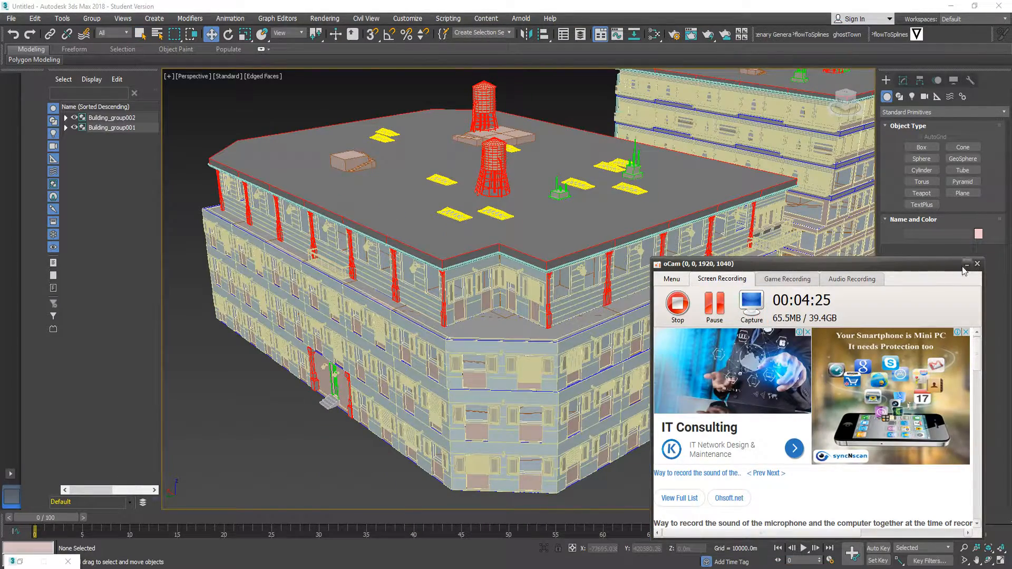
Step: Examine the facades, columns, balconies and rooftops of both generated buildings from several sides and close up
{"action": "left_click", "coordinate": [966, 265]}
{"action": "middle_click_drag", "start_coordinate": [567, 317], "coordinate": [672, 333], "text": "alt"}
{"action": "middle_click_drag", "start_coordinate": [708, 268], "coordinate": [661, 301], "text": "alt"}
{"action": "middle_click_drag", "start_coordinate": [683, 370], "coordinate": [532, 299], "text": "alt"}
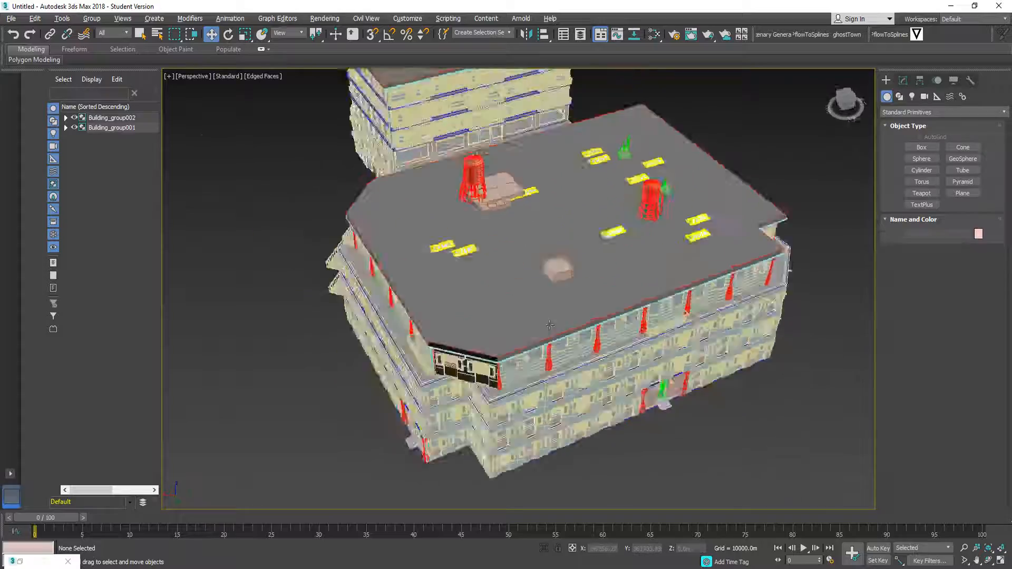
{"action": "middle_click_drag", "start_coordinate": [602, 277], "coordinate": [556, 292], "text": "alt"}
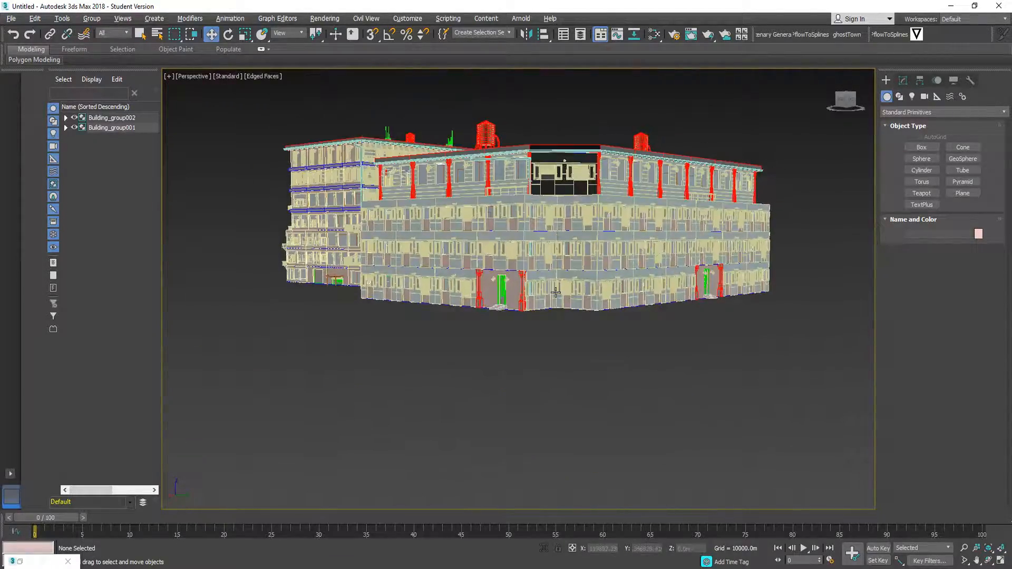
{"action": "scroll", "coordinate": [625, 300], "scroll_direction": "up", "scroll_amount": 15}
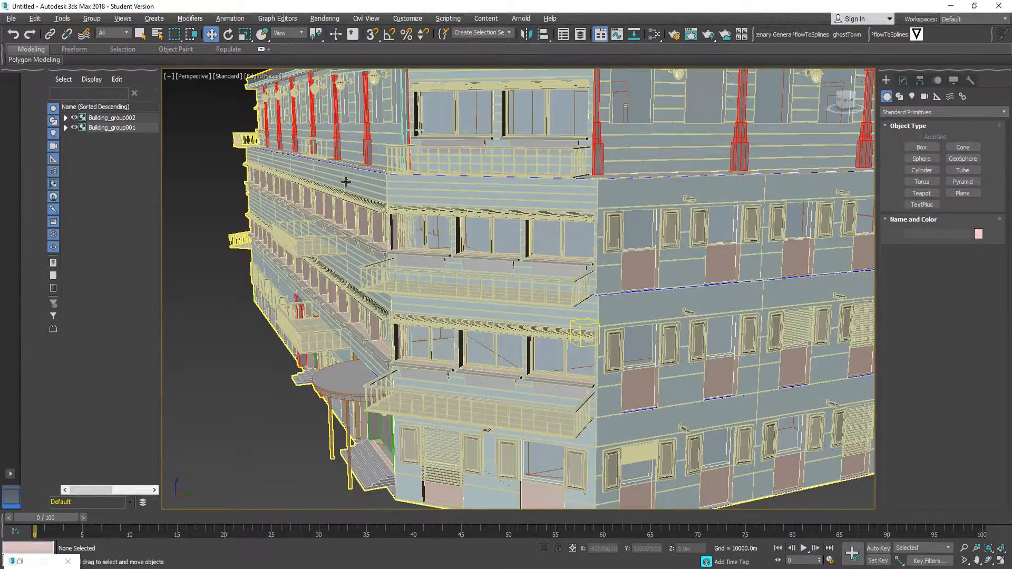
{"action": "scroll", "coordinate": [535, 268], "scroll_direction": "down", "scroll_amount": 10}
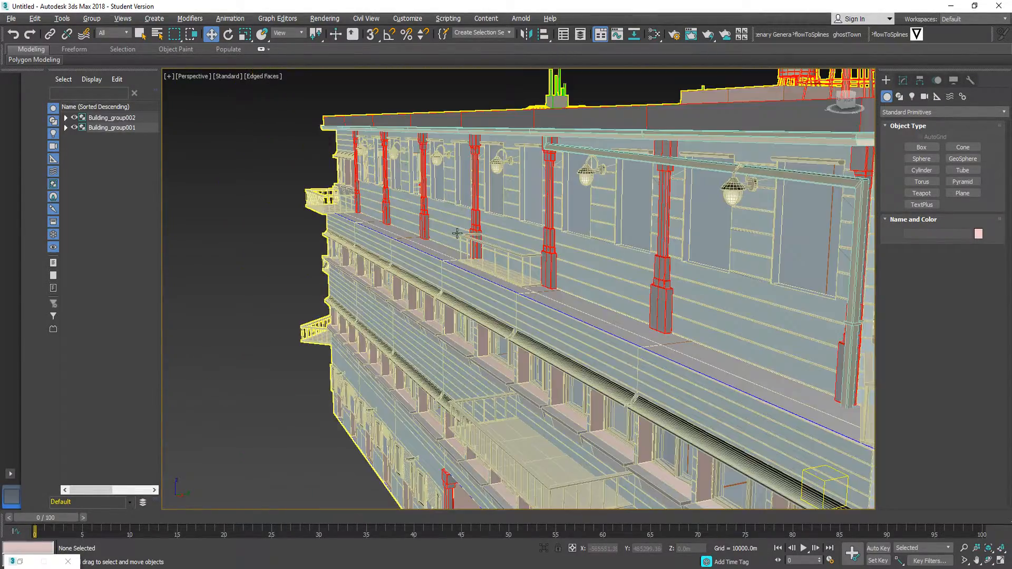
{"action": "middle_click_drag", "start_coordinate": [529, 268], "coordinate": [358, 305], "text": "alt"}
{"action": "scroll", "coordinate": [536, 335], "scroll_direction": "down", "scroll_amount": 5}
{"action": "scroll", "coordinate": [355, 307], "scroll_direction": "up", "scroll_amount": 3}
{"action": "scroll", "coordinate": [355, 307], "scroll_direction": "up", "scroll_amount": 5}
{"action": "middle_click_drag", "start_coordinate": [413, 359], "coordinate": [642, 280], "text": "alt"}
Step: Delete the second generated building, Building_group002, keeping the first one
{"action": "scroll", "coordinate": [426, 326], "scroll_direction": "down", "scroll_amount": 6}
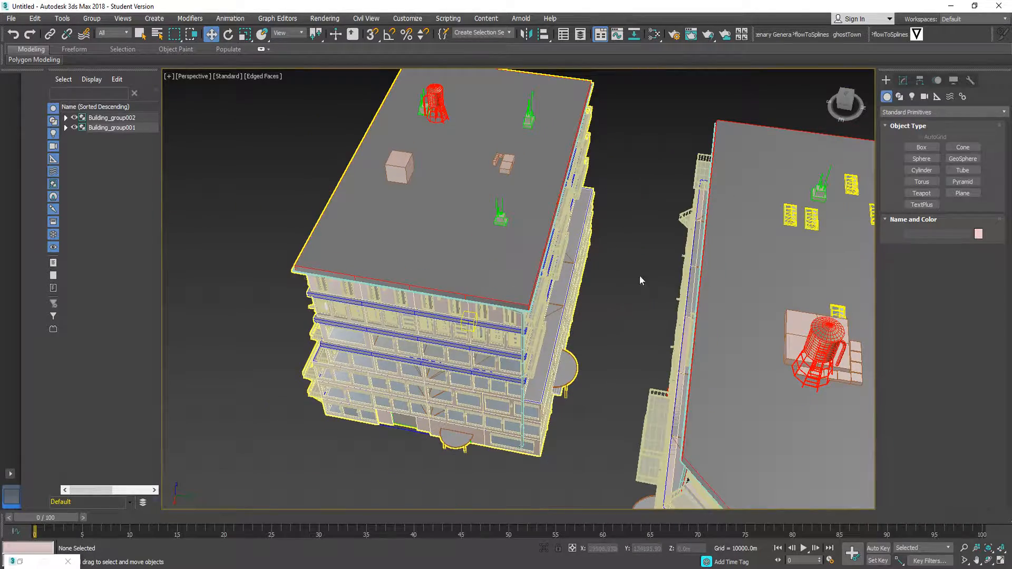
{"action": "left_click", "coordinate": [688, 268]}
{"action": "key", "text": "Delete"}
Step: Examine the remaining building's balcony railings, window frames and wall edges close up, and its rooftop and facade from farther away
{"action": "middle_click_drag", "start_coordinate": [569, 262], "coordinate": [564, 232], "text": "alt"}
{"action": "scroll", "coordinate": [573, 226], "scroll_direction": "up", "scroll_amount": 8}
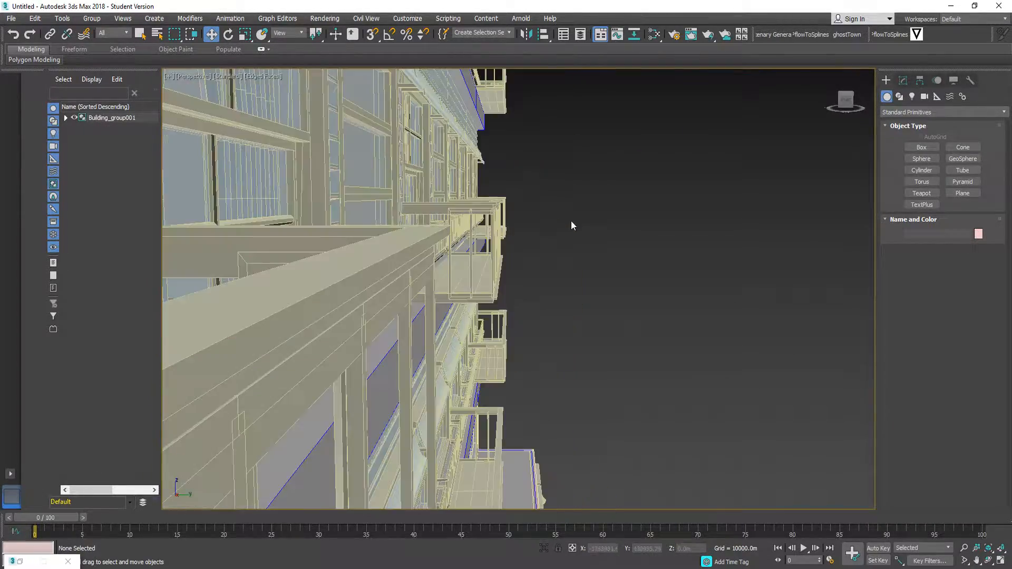
{"action": "left_click", "coordinate": [468, 209]}
{"action": "scroll", "coordinate": [500, 264], "scroll_direction": "up", "scroll_amount": 3}
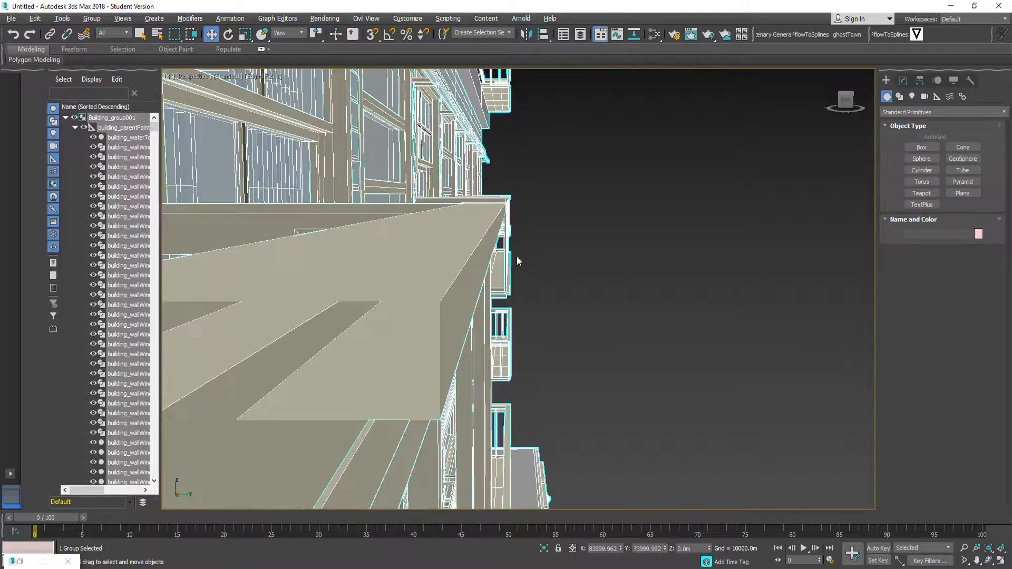
{"action": "left_click", "coordinate": [502, 257]}
{"action": "middle_click_drag", "start_coordinate": [502, 258], "coordinate": [438, 300], "text": "alt"}
{"action": "scroll", "coordinate": [409, 264], "scroll_direction": "up", "scroll_amount": 3}
{"action": "middle_click_drag", "start_coordinate": [380, 286], "coordinate": [431, 262], "text": "alt"}
{"action": "middle_click_drag", "start_coordinate": [512, 320], "coordinate": [548, 319], "text": "alt"}
{"action": "scroll", "coordinate": [525, 282], "scroll_direction": "down", "scroll_amount": 6}
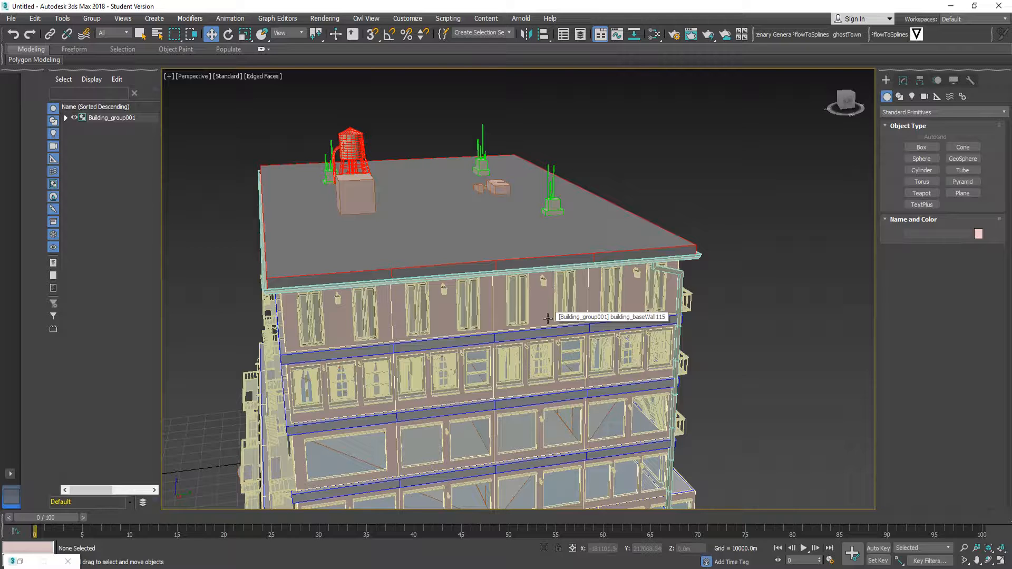
Step: Select the building and widen the Scene Explorer to look through the names of its component objects
{"action": "left_click", "coordinate": [543, 291]}
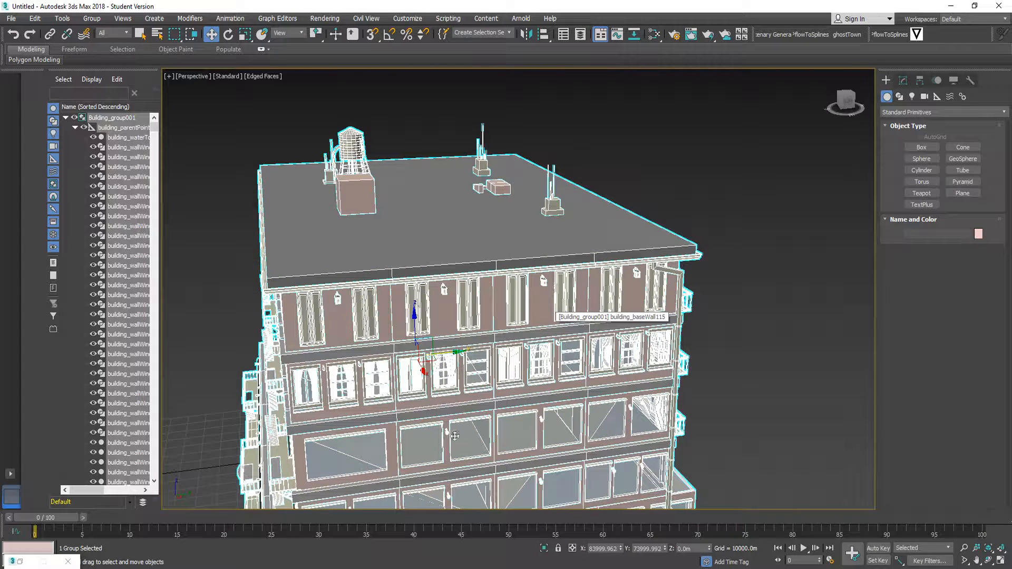
{"action": "left_click_drag", "start_coordinate": [161, 135], "coordinate": [243, 155]}
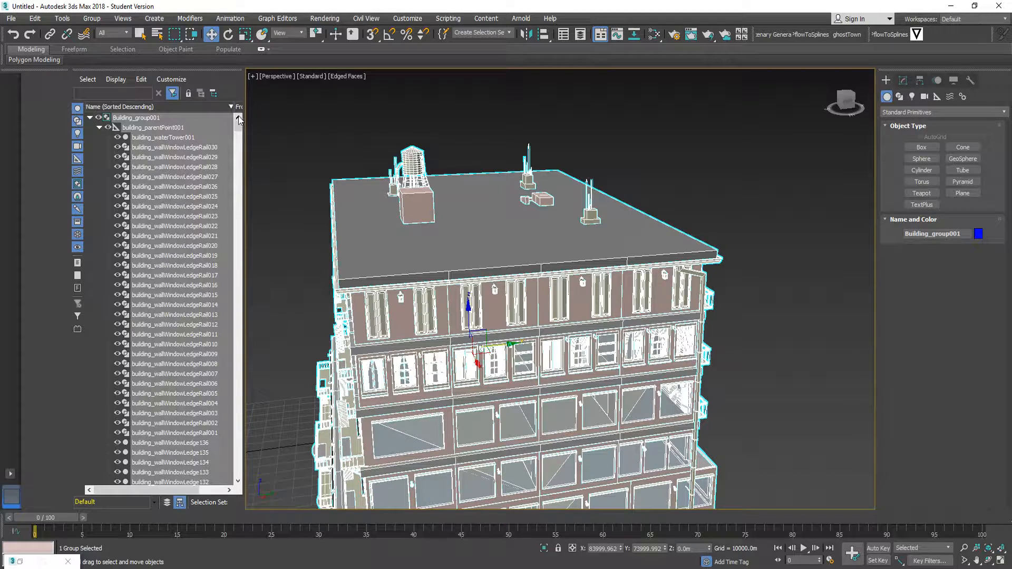
{"action": "mouse_move", "coordinate": [238, 123]}
{"action": "left_mouse_down"}
{"action": "mouse_move", "coordinate": [239, 479]}
{"action": "mouse_move", "coordinate": [238, 119]}
{"action": "left_mouse_up"}
{"action": "left_click", "coordinate": [363, 114]}
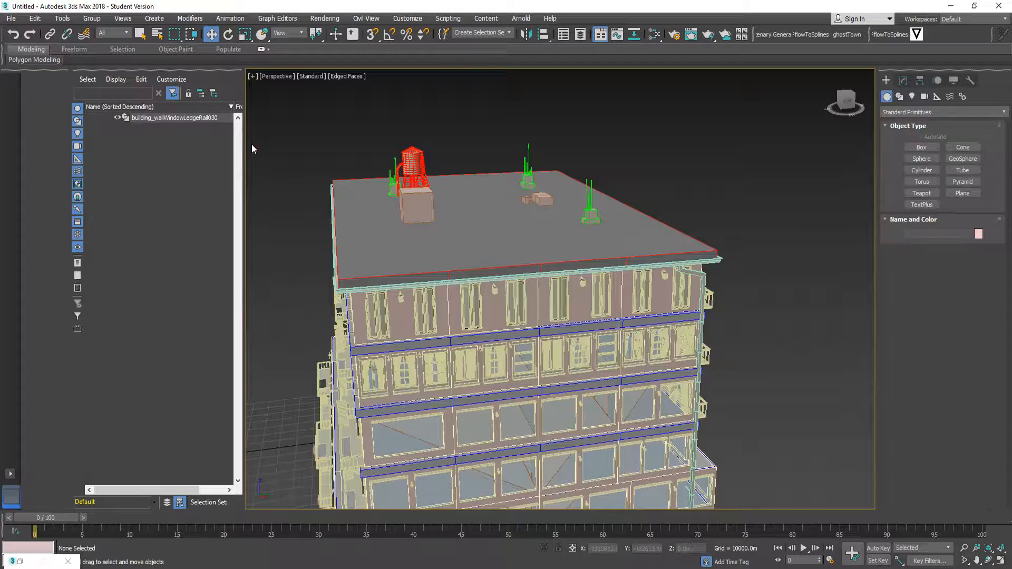
Step: Select the whole building and set up an export to the Desktop in gw::OBJ-Exporter format, named Urban House
{"action": "scroll", "coordinate": [514, 238], "scroll_direction": "down", "scroll_amount": 5}
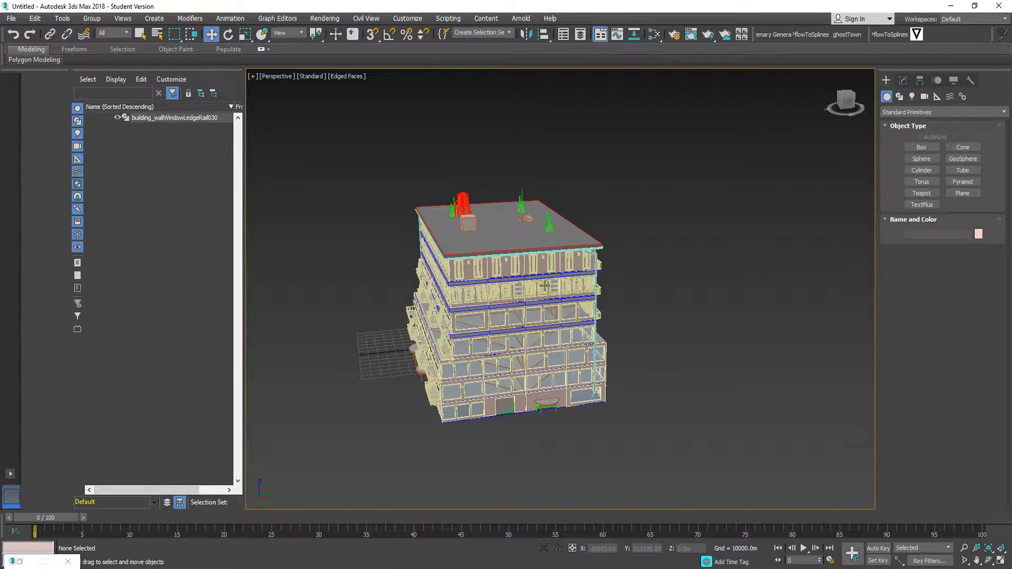
{"action": "left_click", "coordinate": [532, 249]}
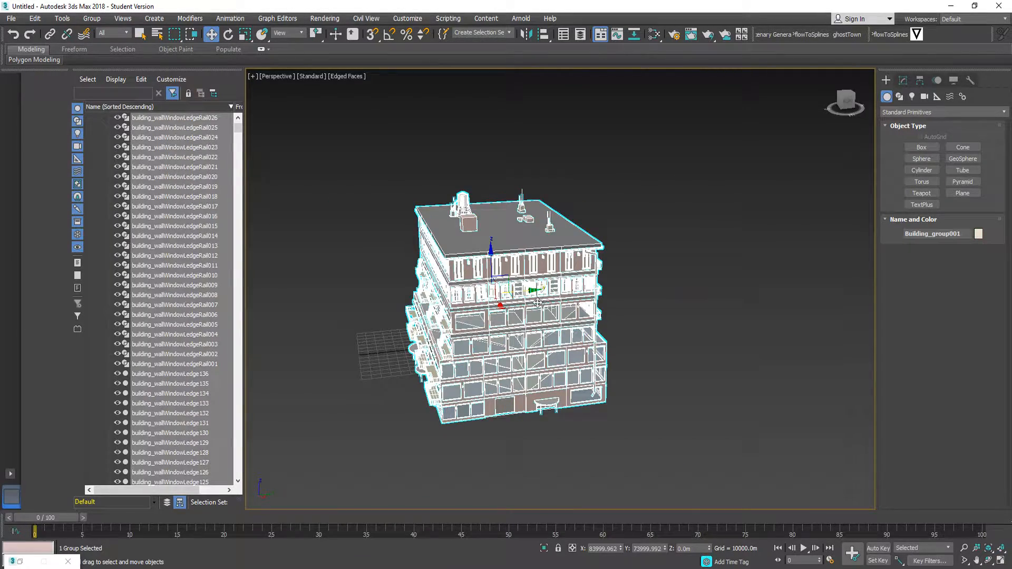
{"action": "scroll", "coordinate": [536, 333], "scroll_direction": "up", "scroll_amount": 8}
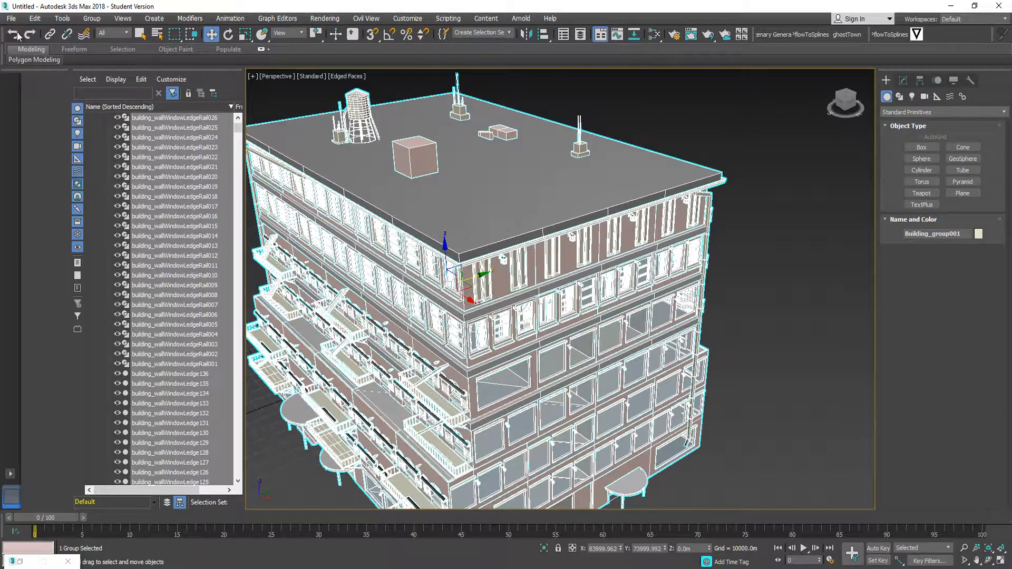
{"action": "left_click", "coordinate": [12, 18]}
{"action": "mouse_move", "coordinate": [46, 182]}
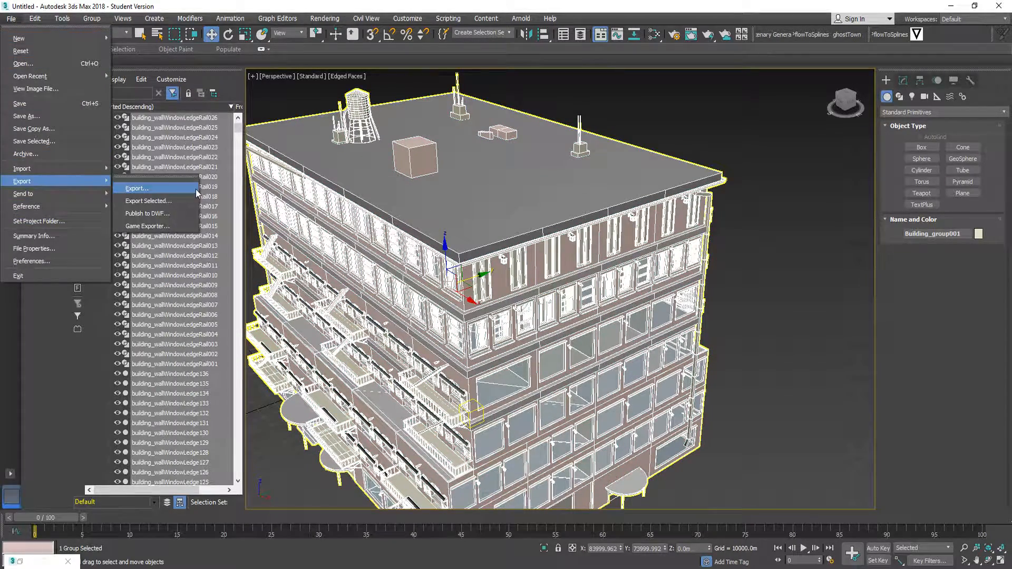
{"action": "left_click", "coordinate": [171, 193]}
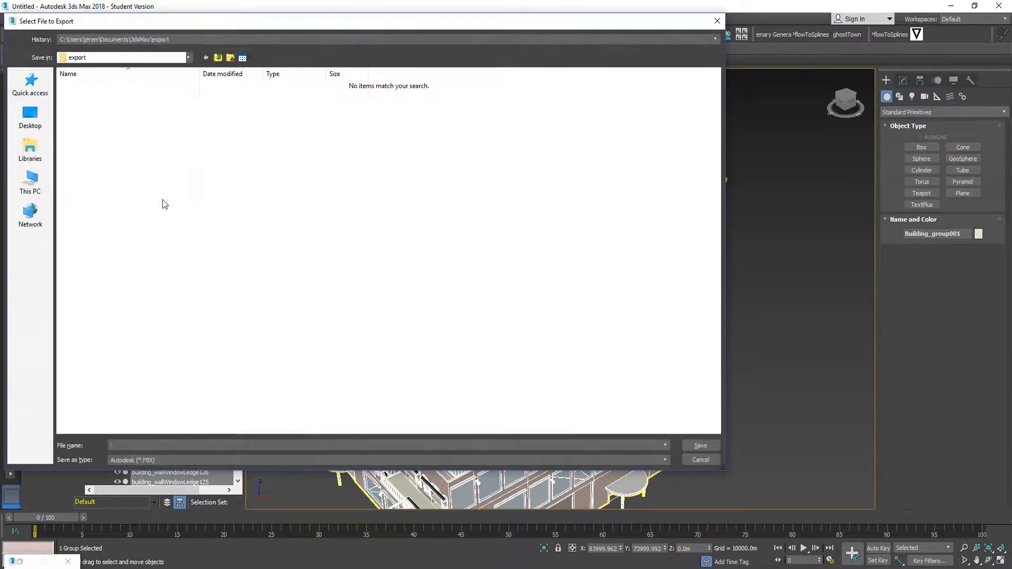
{"action": "left_click", "coordinate": [22, 117]}
{"action": "left_click", "coordinate": [186, 461]}
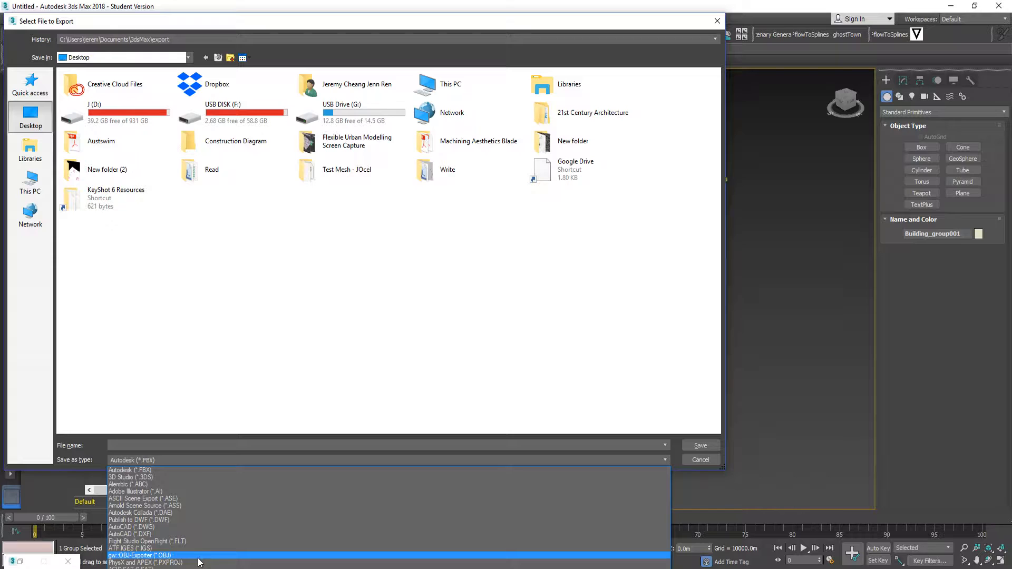
{"action": "left_click", "coordinate": [199, 557]}
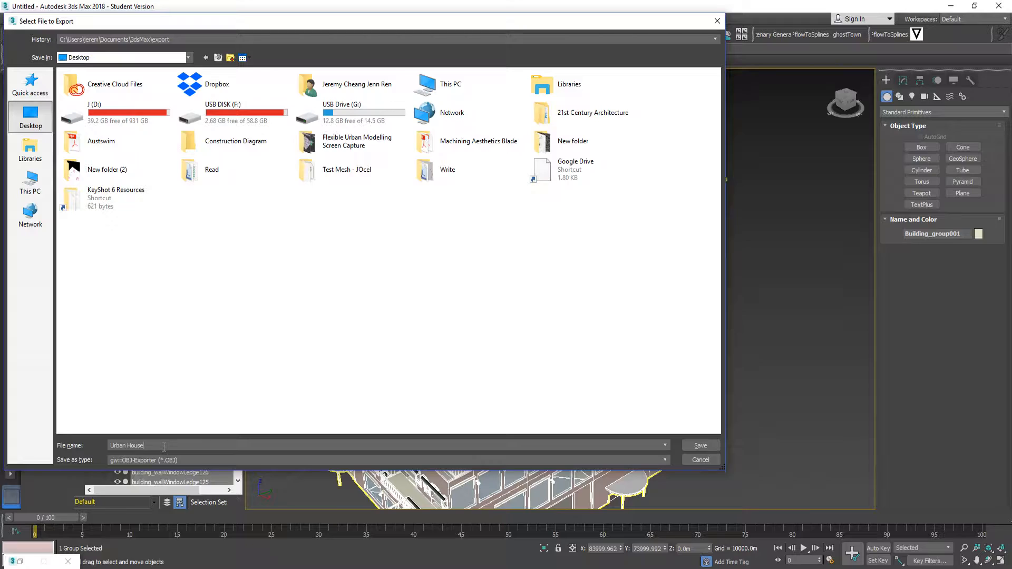
{"action": "key", "text": "Return"}
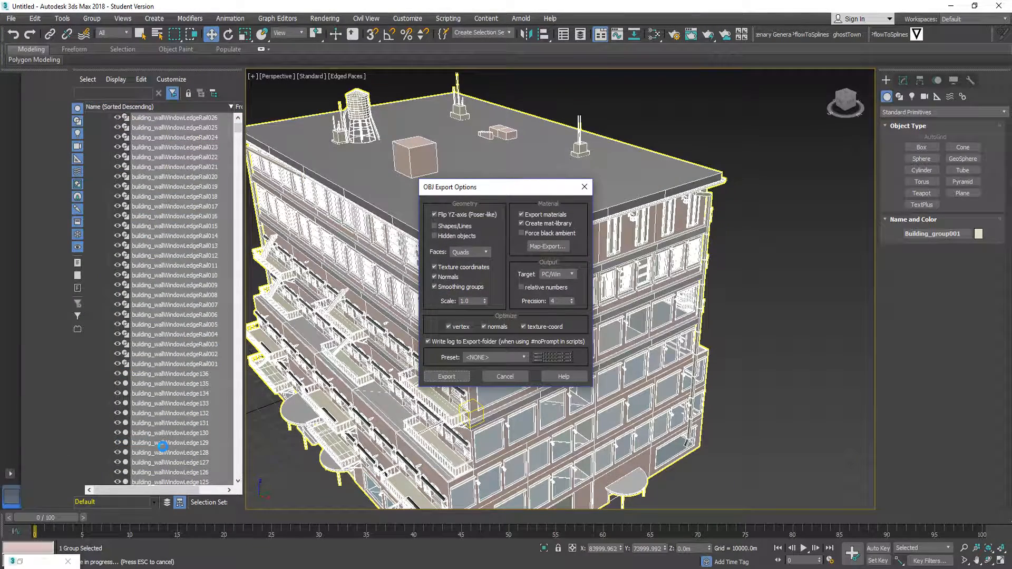
Step: Run the OBJ export with the current options and close the export statistics once it completes
{"action": "left_click", "coordinate": [446, 376]}
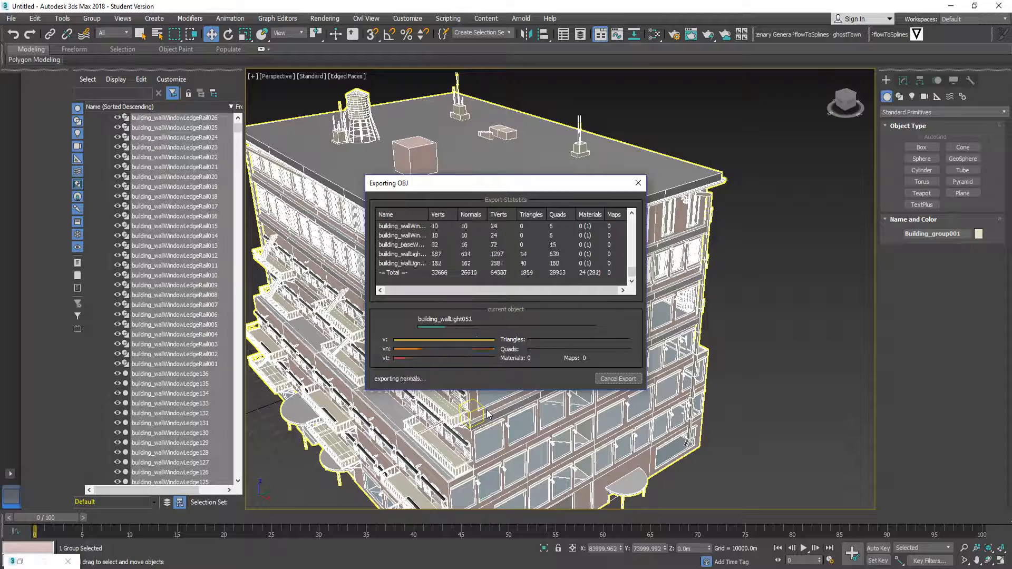
{"action": "key", "text": "alt+Tab"}
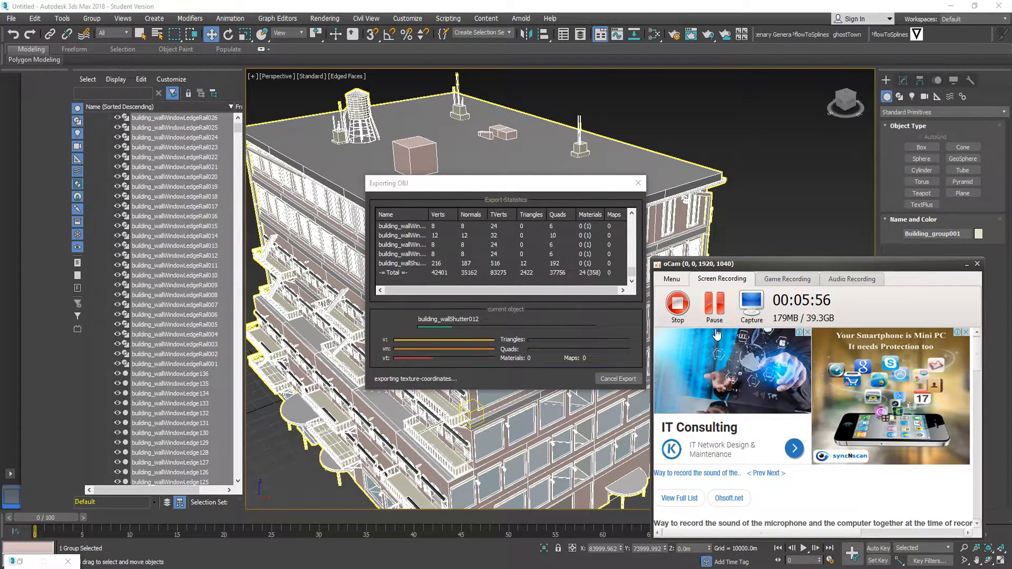
{"action": "left_click", "coordinate": [967, 263]}
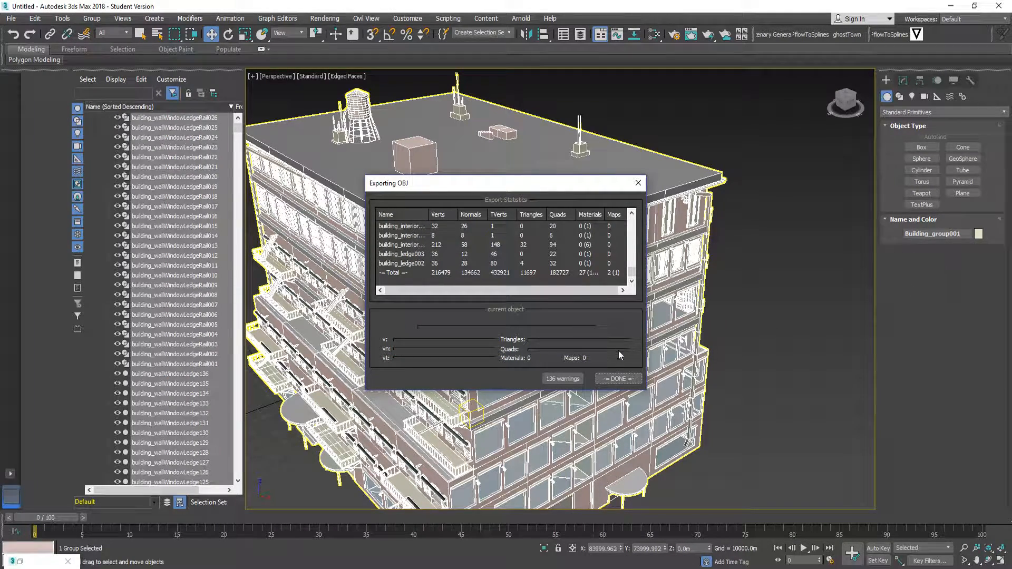
{"action": "left_click", "coordinate": [618, 379]}
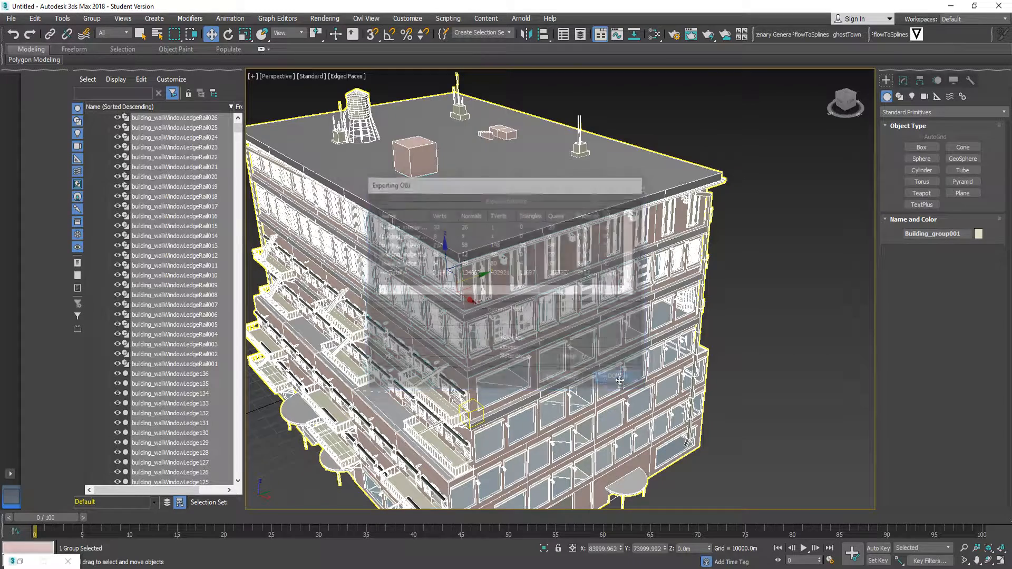
Step: Switch to Chrome and search the web for "netfabb basic" in a new tab
{"action": "left_click", "coordinate": [453, 568]}
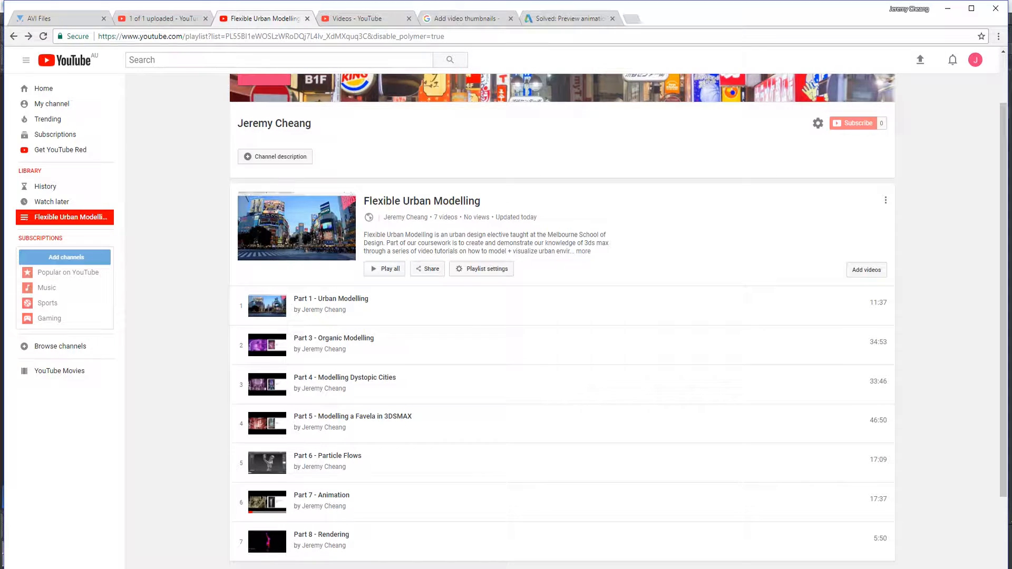
{"action": "left_click", "coordinate": [633, 19]}
{"action": "left_click", "coordinate": [420, 231]}
{"action": "type", "text": "netfabb"}
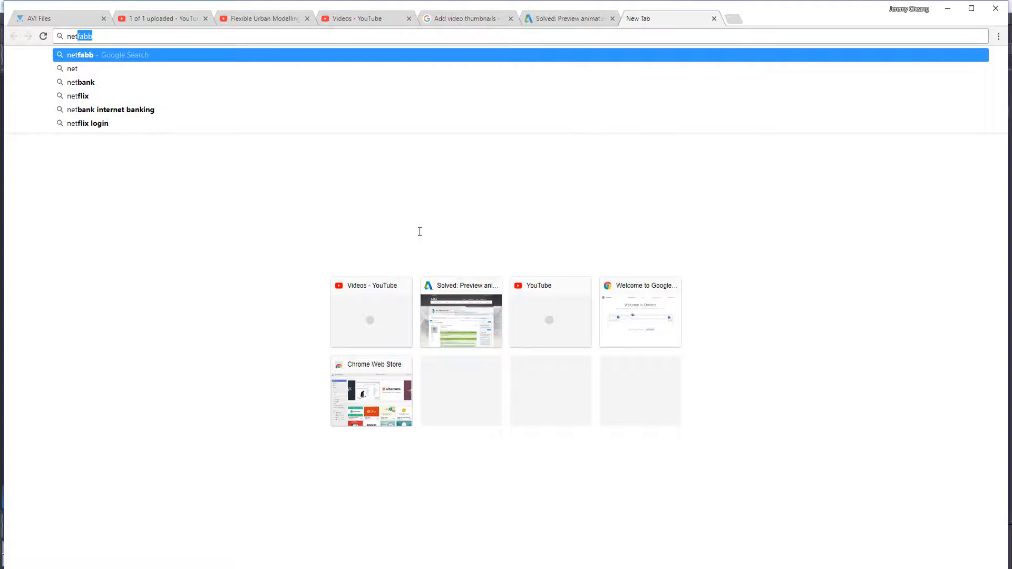
{"action": "key", "text": "Return"}
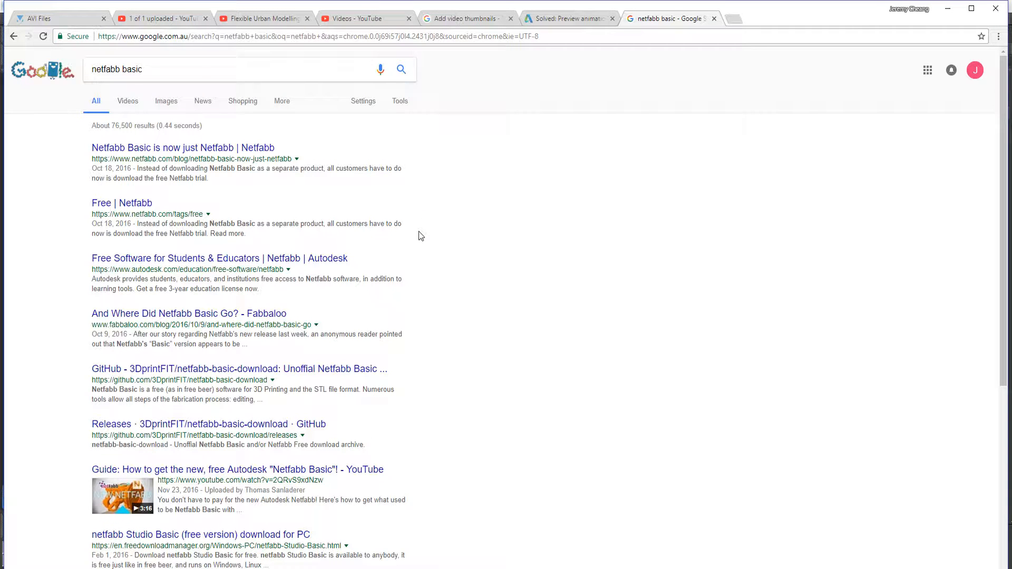
Step: Broaden the web search to just "netfabb"
{"action": "double_click", "coordinate": [140, 71]}
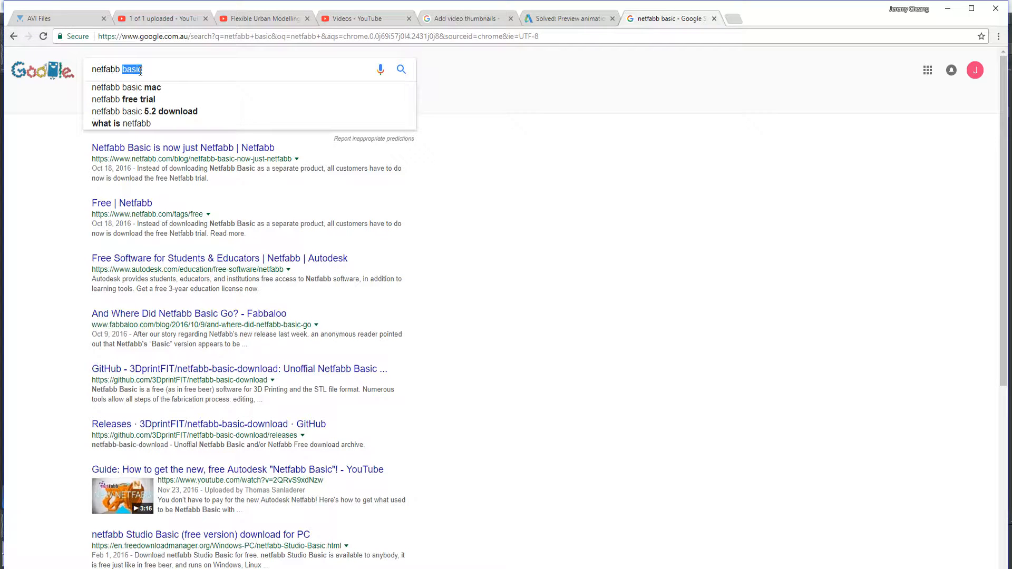
{"action": "key", "text": "BackSpace"}
{"action": "key", "text": "Return"}
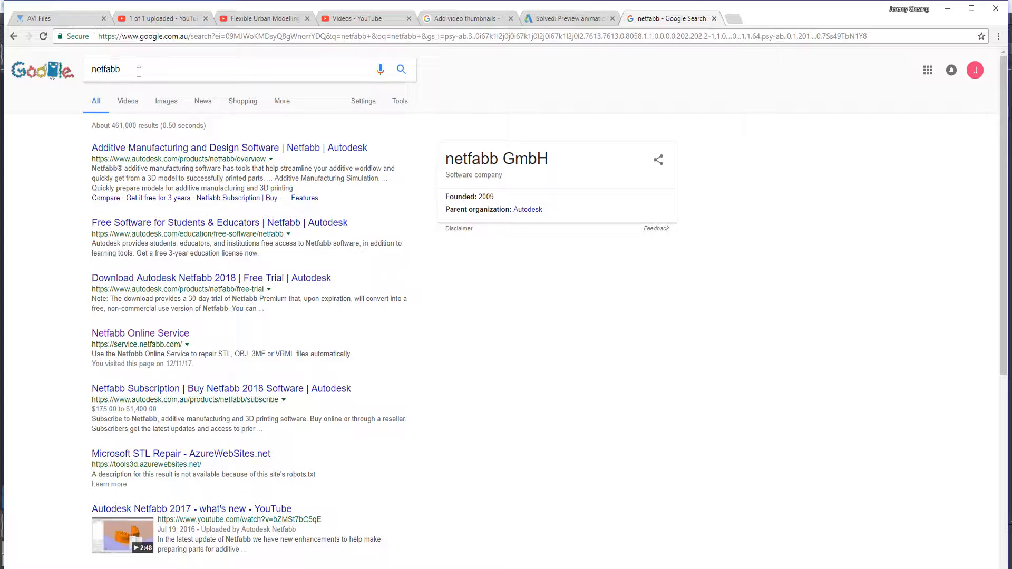
Step: Open the Netfabb Online Service from the search results and sign in with the existing Google account
{"action": "left_click", "coordinate": [158, 338]}
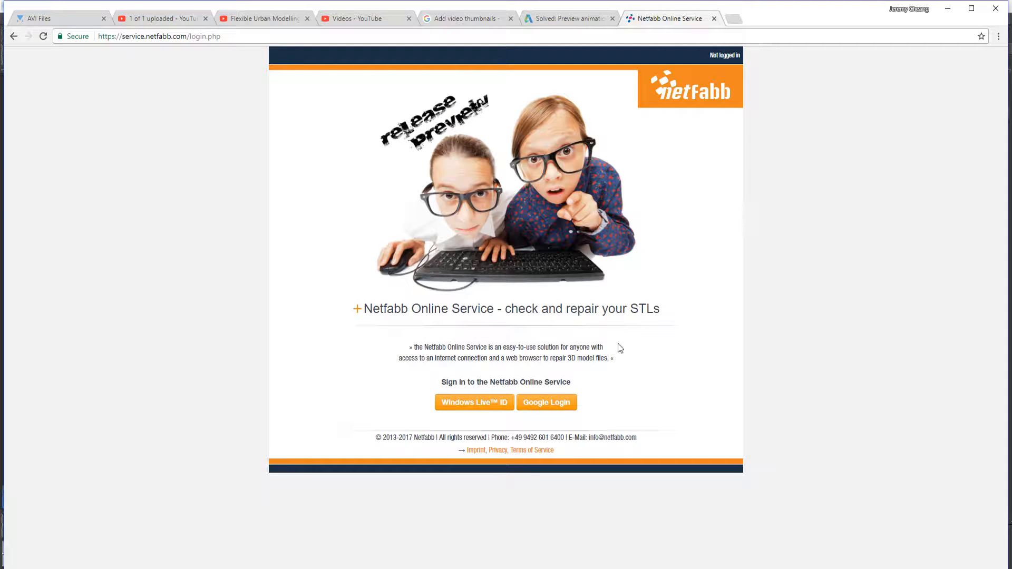
{"action": "left_click", "coordinate": [550, 405]}
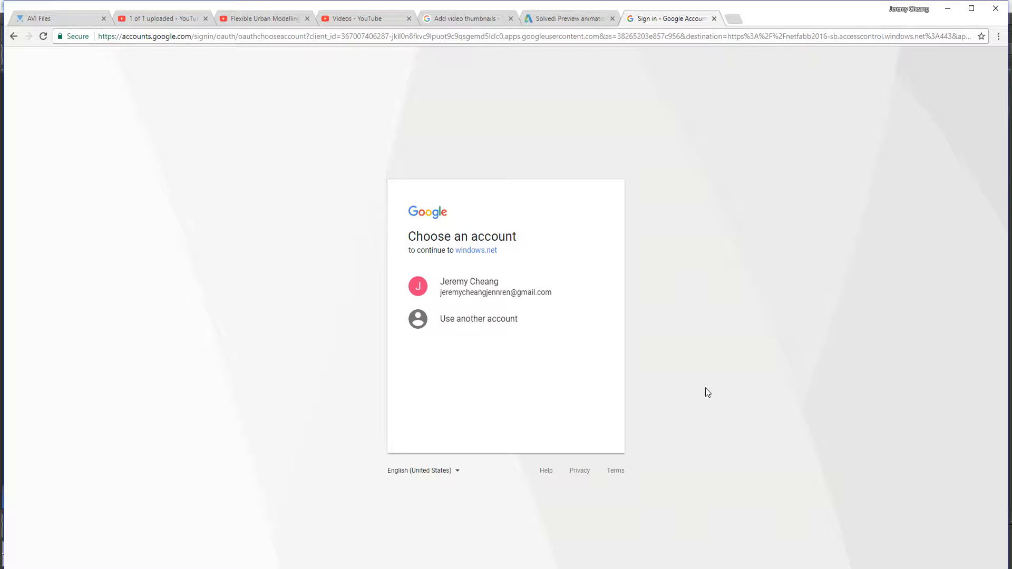
{"action": "left_click", "coordinate": [528, 296]}
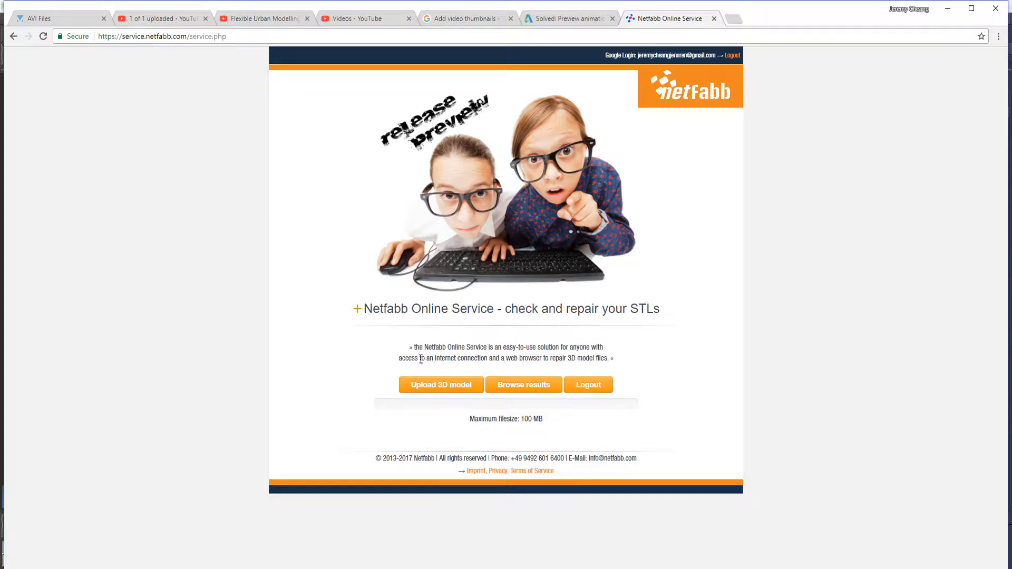
Step: Upload Urban House.obj from the Desktop to the Netfabb Online Service for repair
{"action": "left_click", "coordinate": [423, 388]}
{"action": "scroll", "coordinate": [45, 122], "scroll_direction": "up", "scroll_amount": 2}
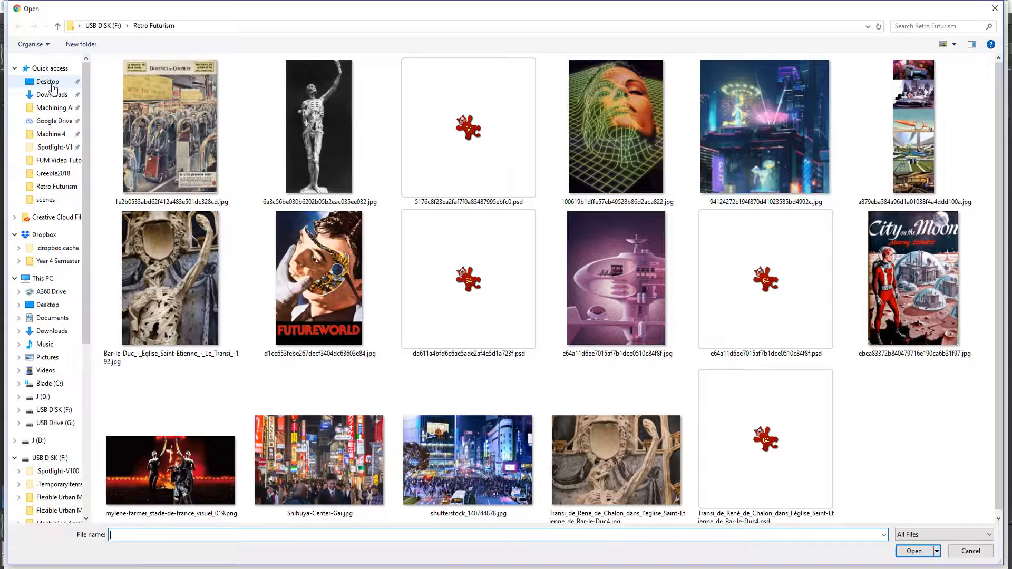
{"action": "left_click", "coordinate": [48, 81]}
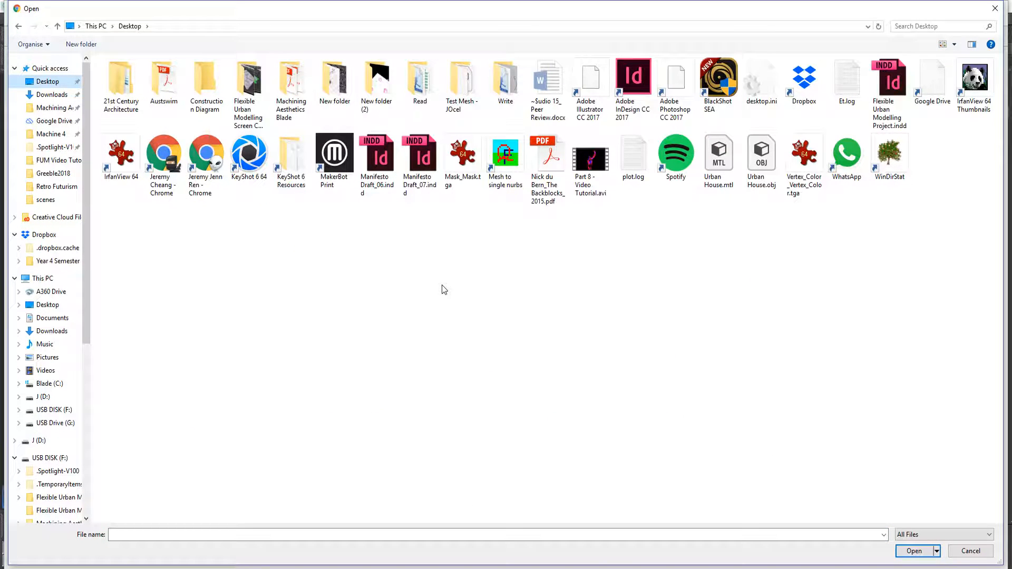
{"action": "left_click", "coordinate": [762, 179]}
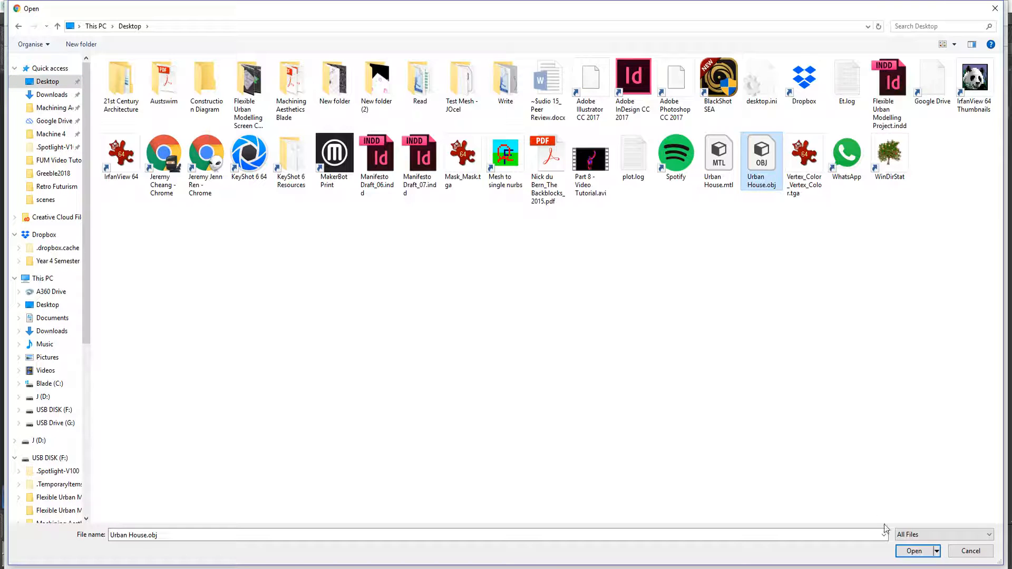
{"action": "left_click", "coordinate": [901, 550]}
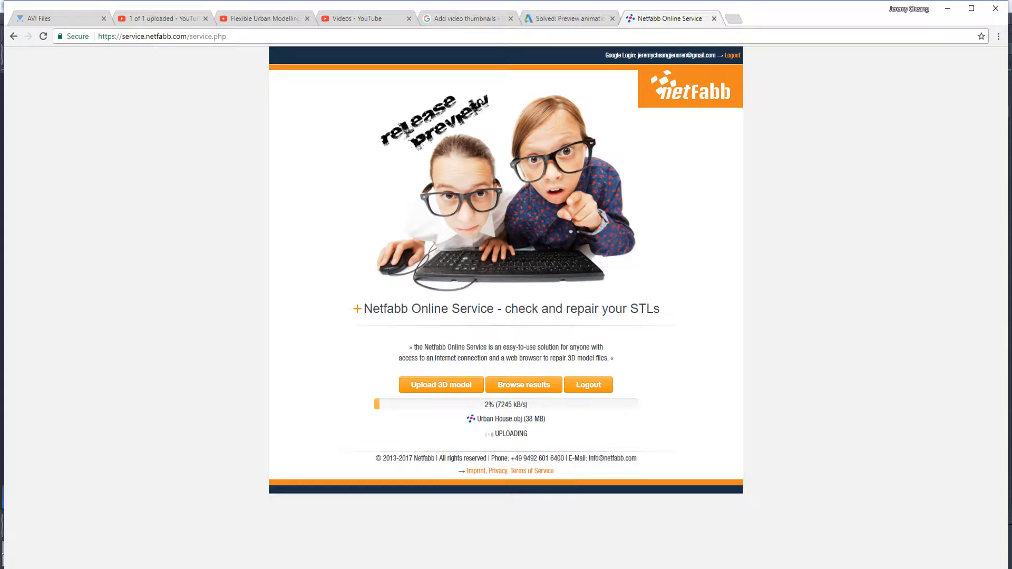
{"action": "key", "text": "alt+Tab"}
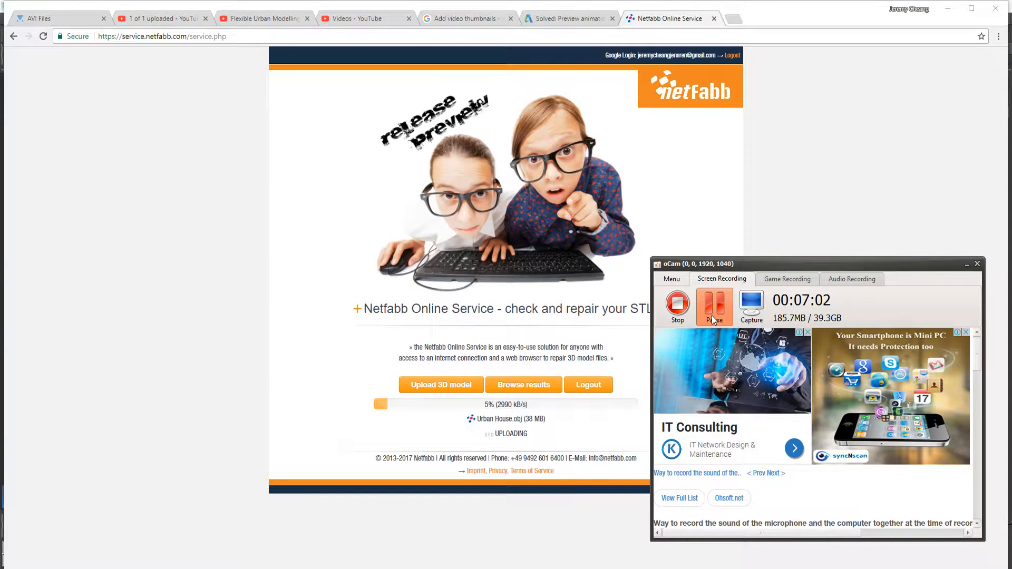
{"action": "left_click", "coordinate": [713, 316]}
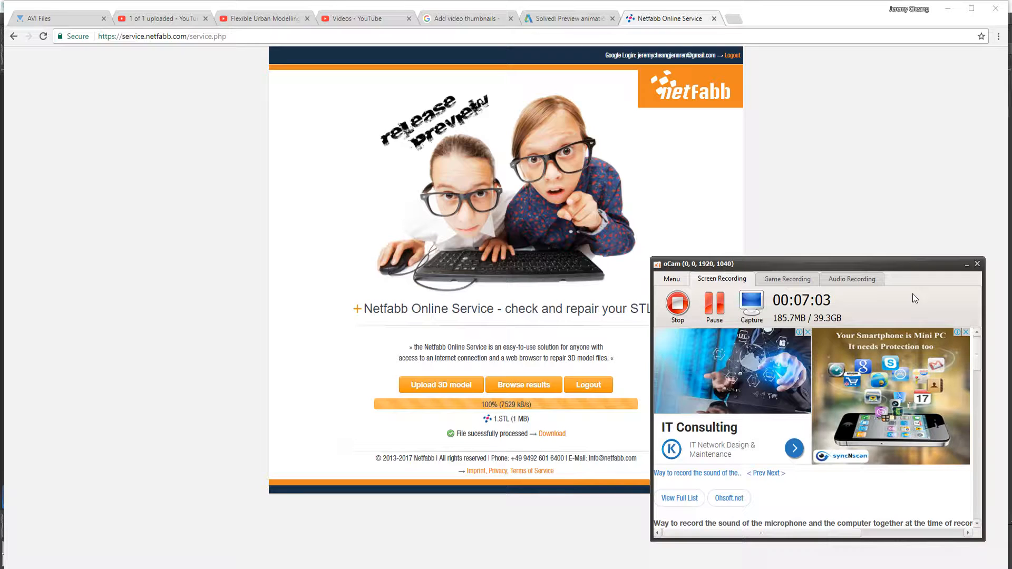
{"action": "left_click", "coordinate": [967, 264]}
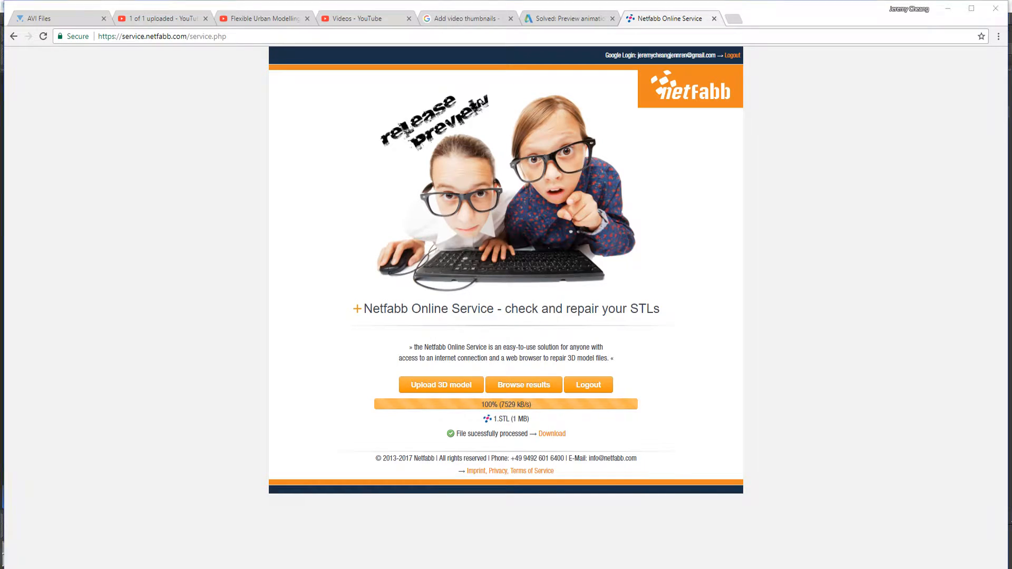
Step: Switch to 3ds Max, cancel the pending export file dialog and inspect the original building's roof and walls
{"action": "left_click", "coordinate": [489, 530]}
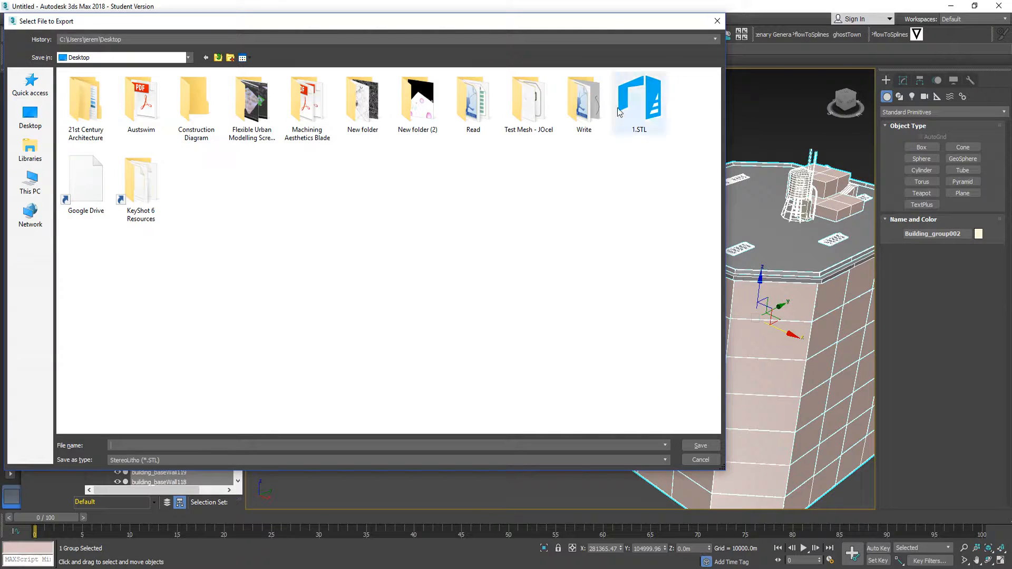
{"action": "left_click", "coordinate": [717, 20]}
{"action": "key", "text": "z"}
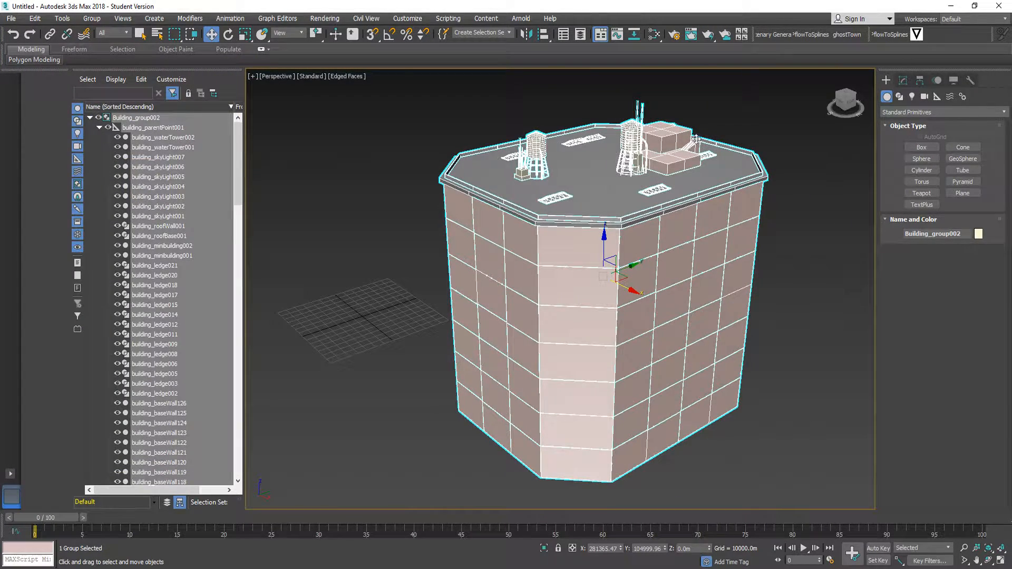
{"action": "scroll", "coordinate": [552, 271], "scroll_direction": "up", "scroll_amount": 5}
{"action": "scroll", "coordinate": [564, 271], "scroll_direction": "down", "scroll_amount": 4}
{"action": "scroll", "coordinate": [606, 270], "scroll_direction": "up", "scroll_amount": 6}
{"action": "scroll", "coordinate": [536, 273], "scroll_direction": "down", "scroll_amount": 9}
{"action": "scroll", "coordinate": [513, 327], "scroll_direction": "up", "scroll_amount": 5}
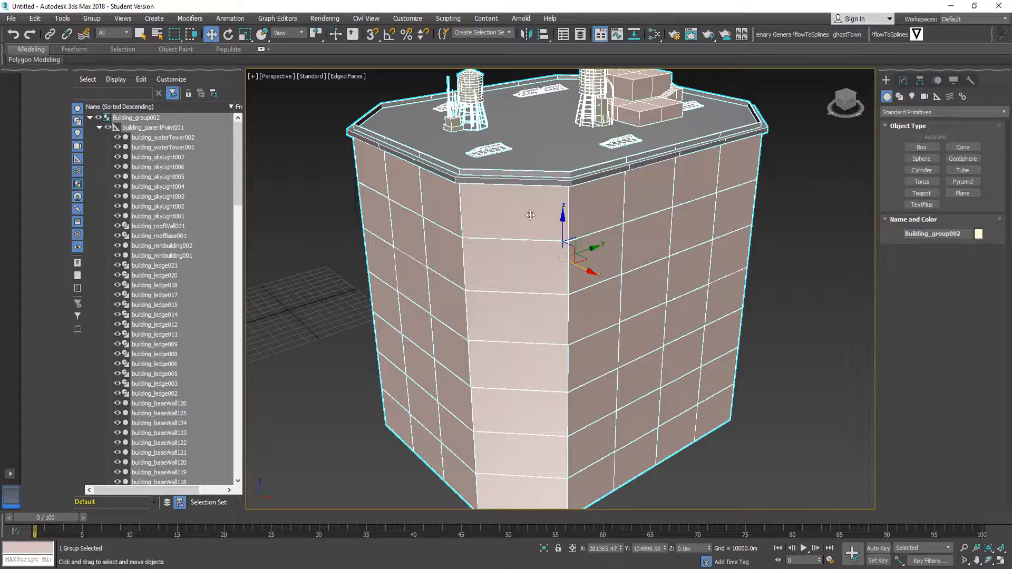
{"action": "mouse_move", "coordinate": [578, 334]}
{"action": "middle_mouse_down", "text": "alt"}
{"action": "mouse_move", "coordinate": [606, 310]}
{"action": "mouse_move", "coordinate": [596, 264]}
{"action": "mouse_move", "coordinate": [559, 248]}
{"action": "mouse_move", "coordinate": [580, 349]}
{"action": "middle_mouse_up", "text": "alt"}
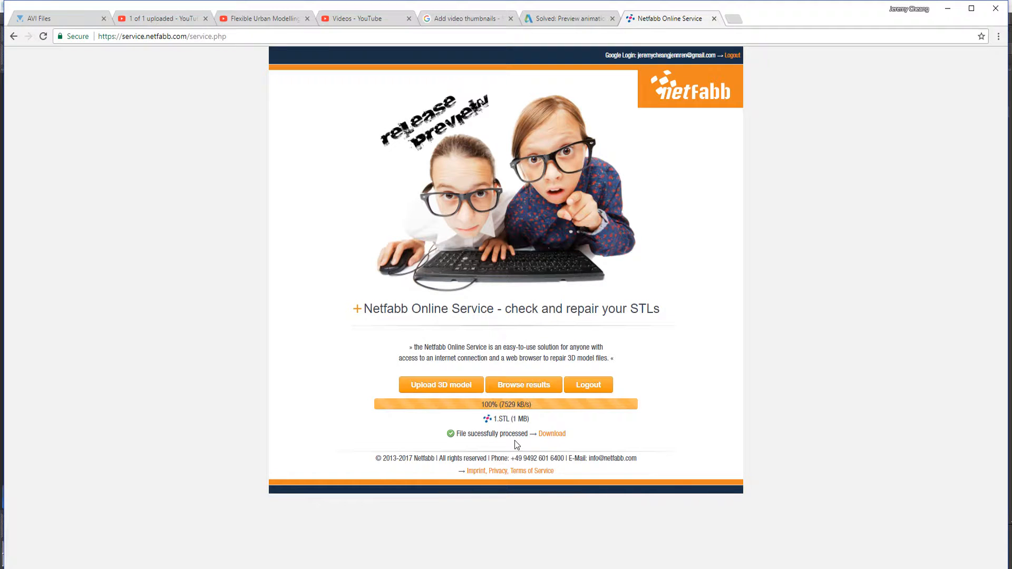
Step: Download the processed STL from the Netfabb Online Service in Chrome and return to 3ds Max
{"action": "left_click", "coordinate": [544, 435]}
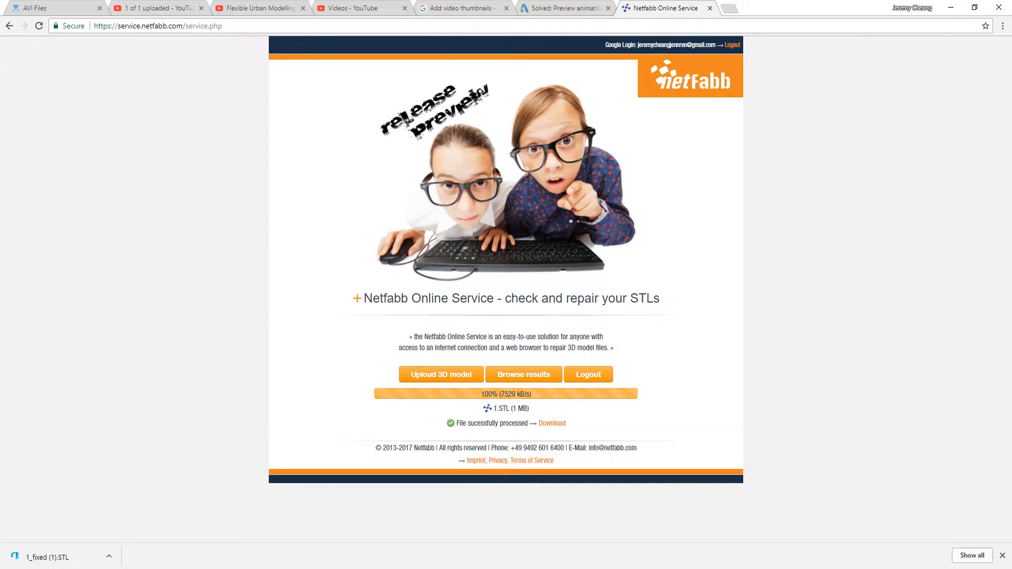
{"action": "left_click", "coordinate": [479, 534]}
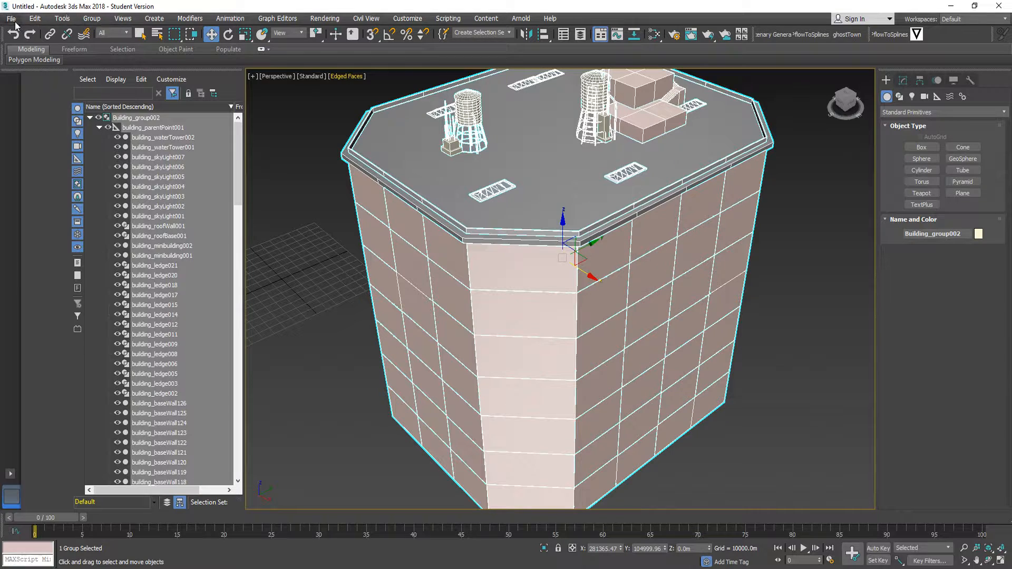
Step: Import 1_fixed (1).STL from the Downloads folder with the default weld, auto-smooth and normals settings
{"action": "left_click", "coordinate": [12, 20]}
{"action": "mouse_move", "coordinate": [41, 169]}
{"action": "left_click", "coordinate": [163, 178]}
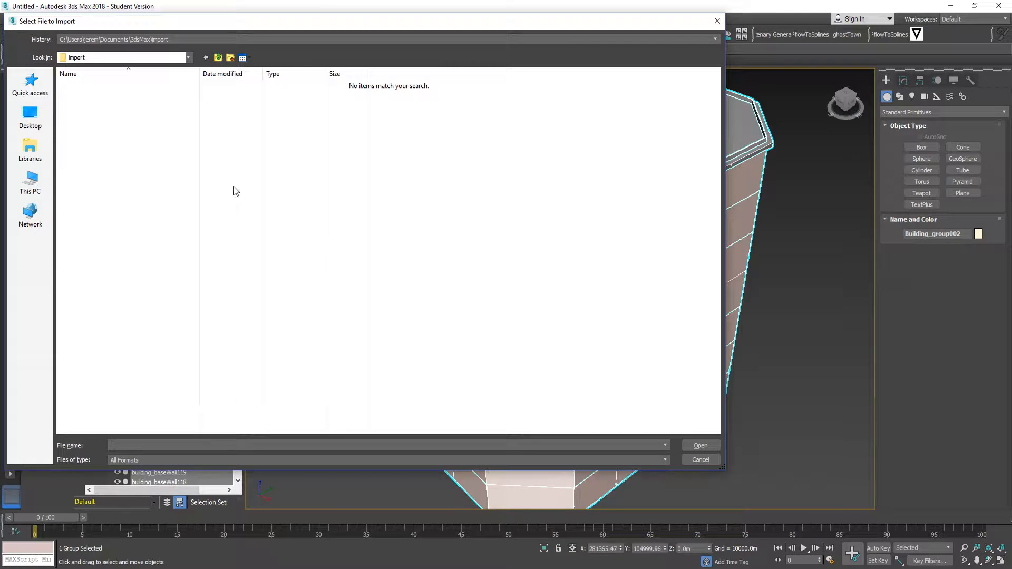
{"action": "left_click", "coordinate": [30, 182]}
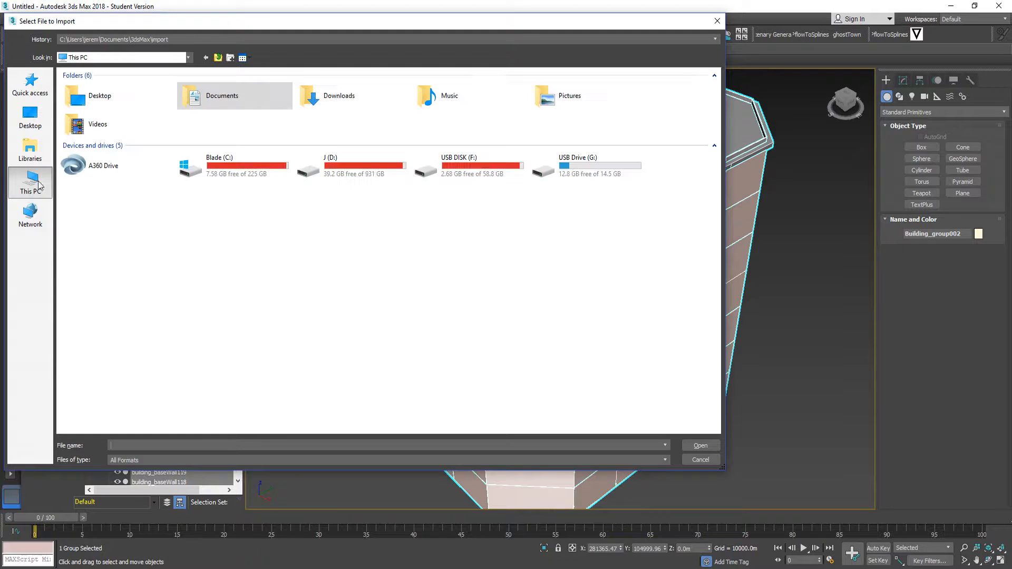
{"action": "double_click", "coordinate": [326, 98]}
{"action": "left_click", "coordinate": [114, 222]}
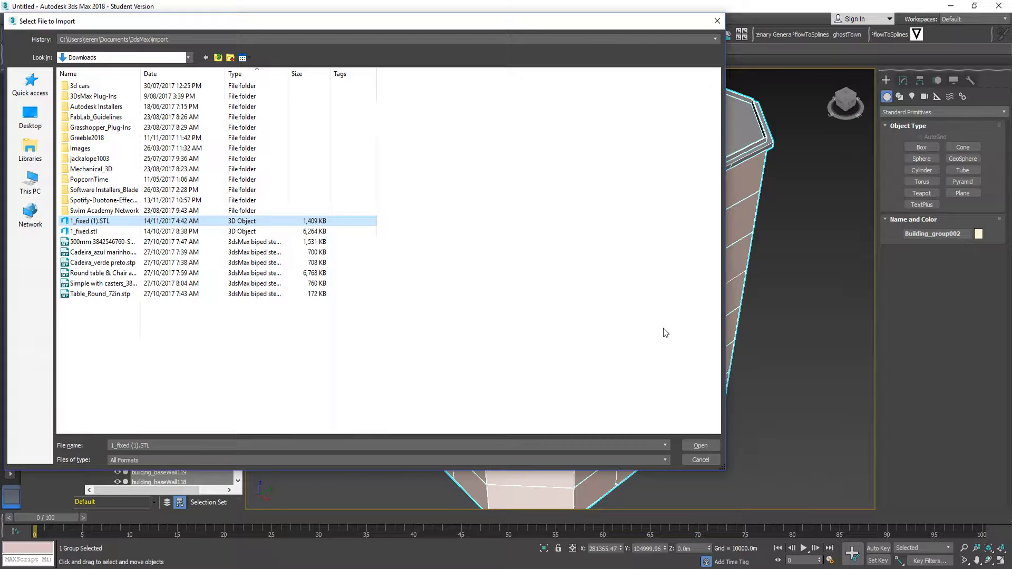
{"action": "left_click", "coordinate": [700, 446]}
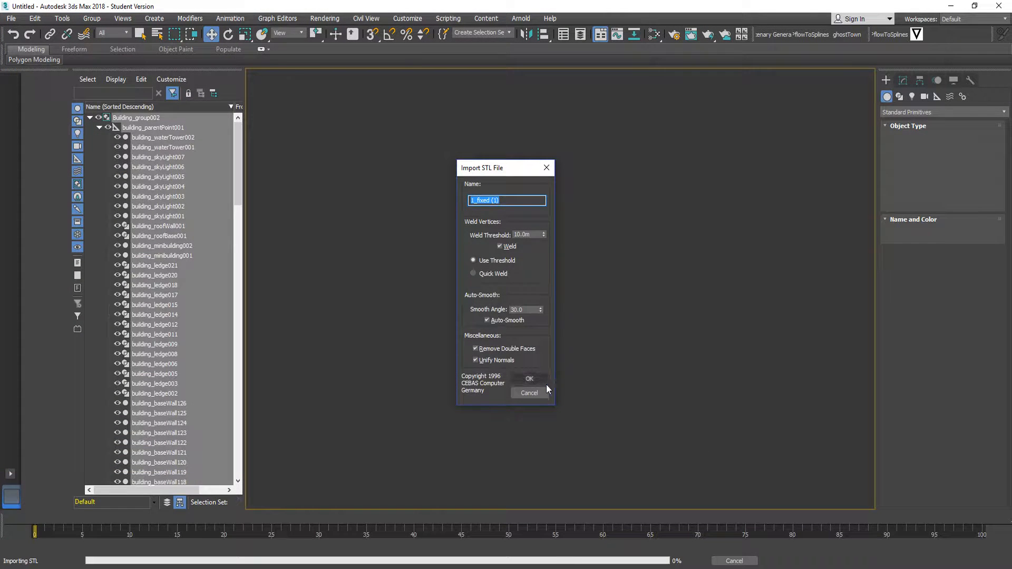
{"action": "left_click", "coordinate": [537, 378]}
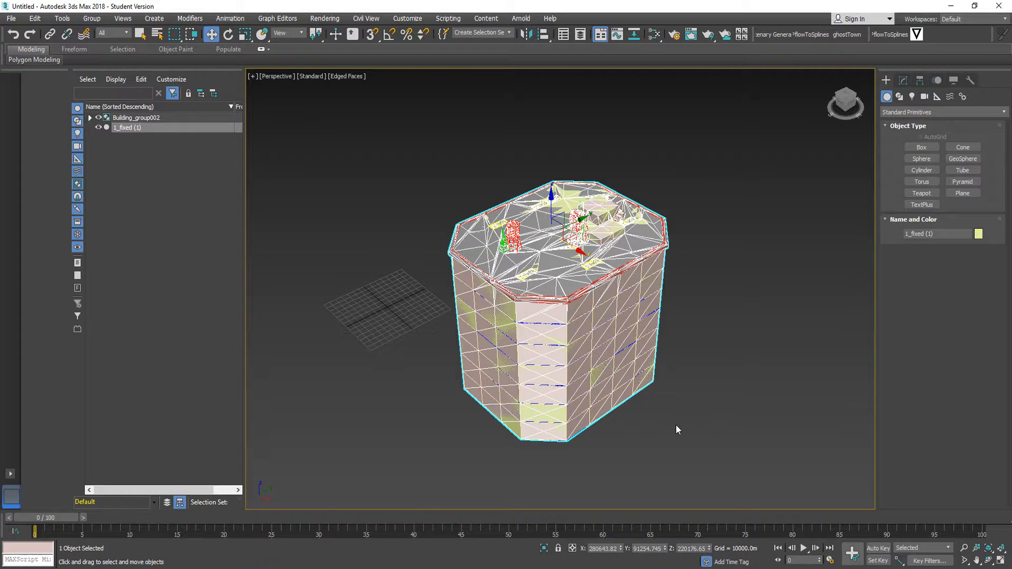
Step: Move the original building group clear of the imported mesh, and select the imported 1_fixed (1) mesh
{"action": "left_click", "coordinate": [585, 325]}
{"action": "left_click_drag", "start_coordinate": [589, 324], "coordinate": [759, 411]}
{"action": "left_click", "coordinate": [530, 285]}
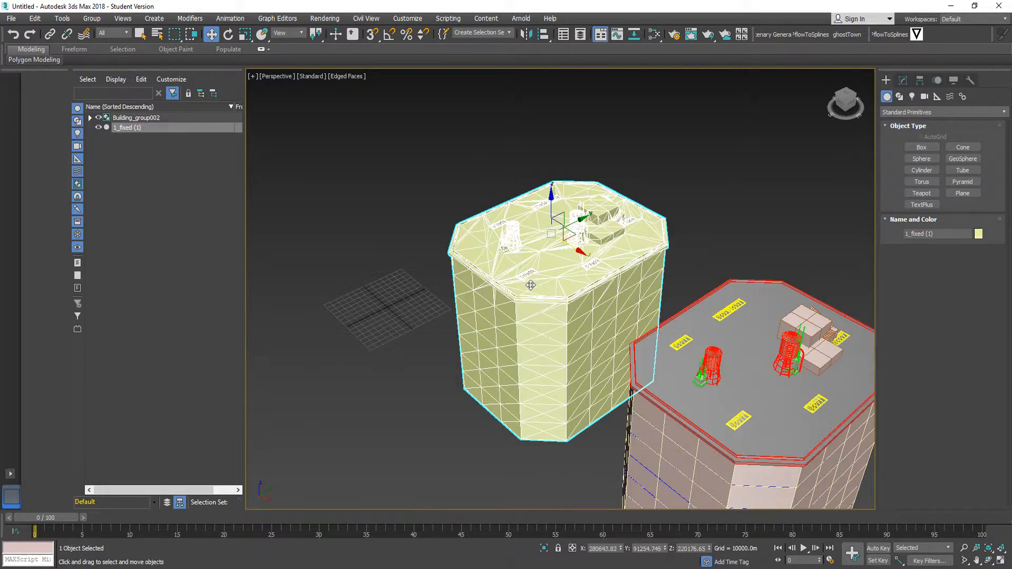
Step: Compare the rooftop details and topology of the repaired mesh with those of the original building group
{"action": "middle_click_drag", "start_coordinate": [551, 375], "coordinate": [643, 205], "text": "alt"}
{"action": "scroll", "coordinate": [644, 202], "scroll_direction": "up", "scroll_amount": 5}
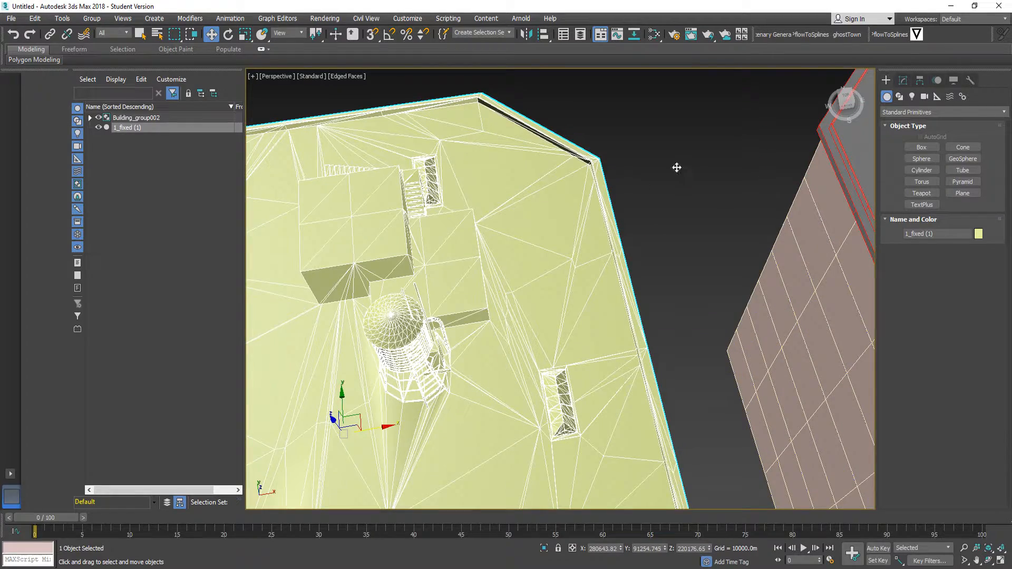
{"action": "scroll", "coordinate": [675, 167], "scroll_direction": "down", "scroll_amount": 5}
{"action": "middle_click_drag", "start_coordinate": [704, 263], "coordinate": [493, 303]}
{"action": "left_click", "coordinate": [553, 289]}
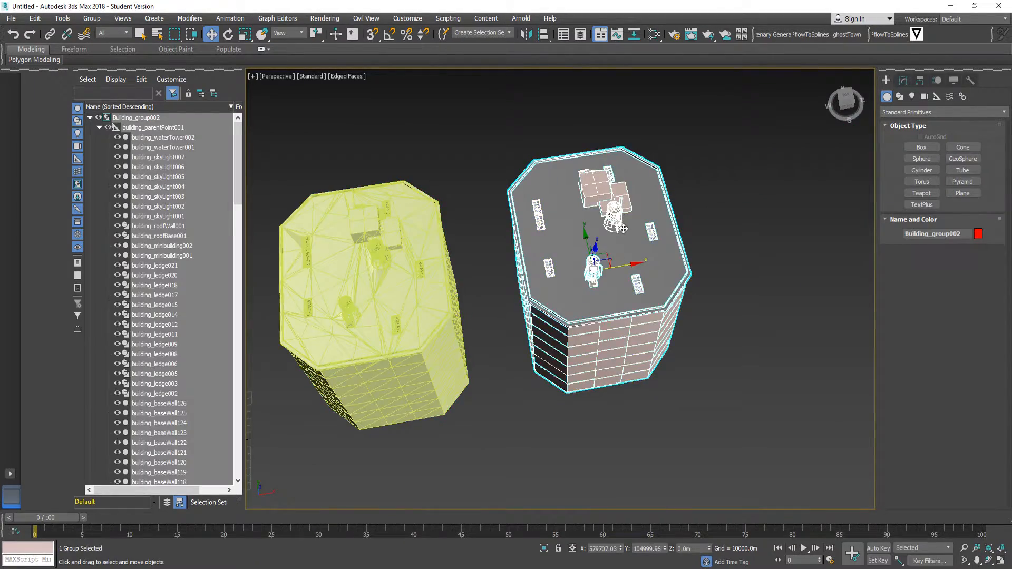
{"action": "scroll", "coordinate": [658, 282], "scroll_direction": "up", "scroll_amount": 2}
{"action": "middle_click_drag", "start_coordinate": [659, 280], "coordinate": [702, 228], "text": "alt"}
{"action": "left_click", "coordinate": [762, 214]}
{"action": "middle_click_drag", "start_coordinate": [762, 214], "coordinate": [335, 228], "text": "alt"}
Step: Apply an STL Check modifier to the repaired 1_fixed (1) mesh and enable its check for all error types
{"action": "left_click", "coordinate": [334, 227]}
{"action": "middle_click_drag", "start_coordinate": [406, 299], "coordinate": [489, 326]}
{"action": "left_click", "coordinate": [903, 81]}
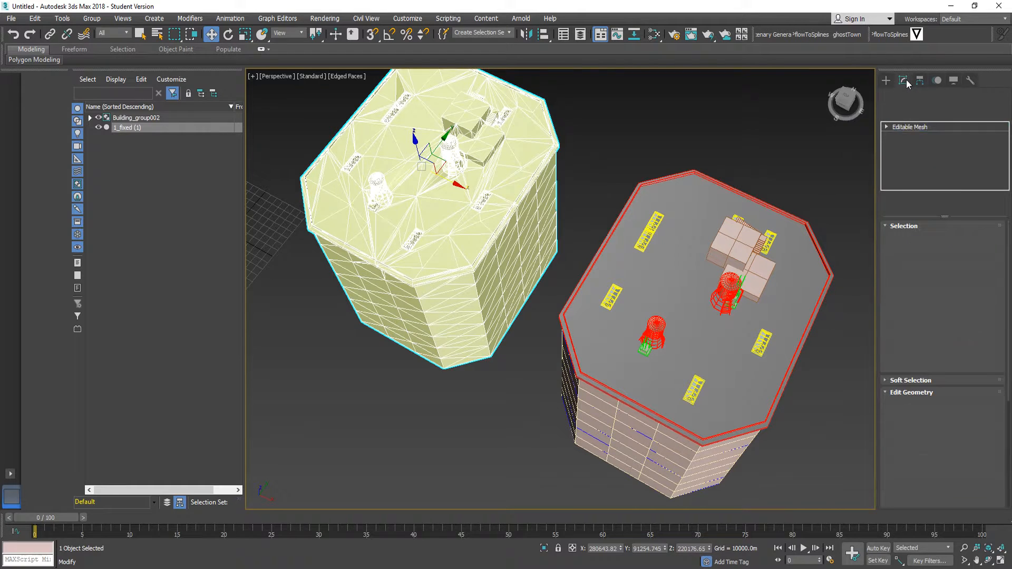
{"action": "left_click", "coordinate": [921, 114]}
{"action": "scroll", "coordinate": [932, 207], "scroll_direction": "down", "scroll_amount": 5}
{"action": "scroll", "coordinate": [946, 315], "scroll_direction": "down", "scroll_amount": 10}
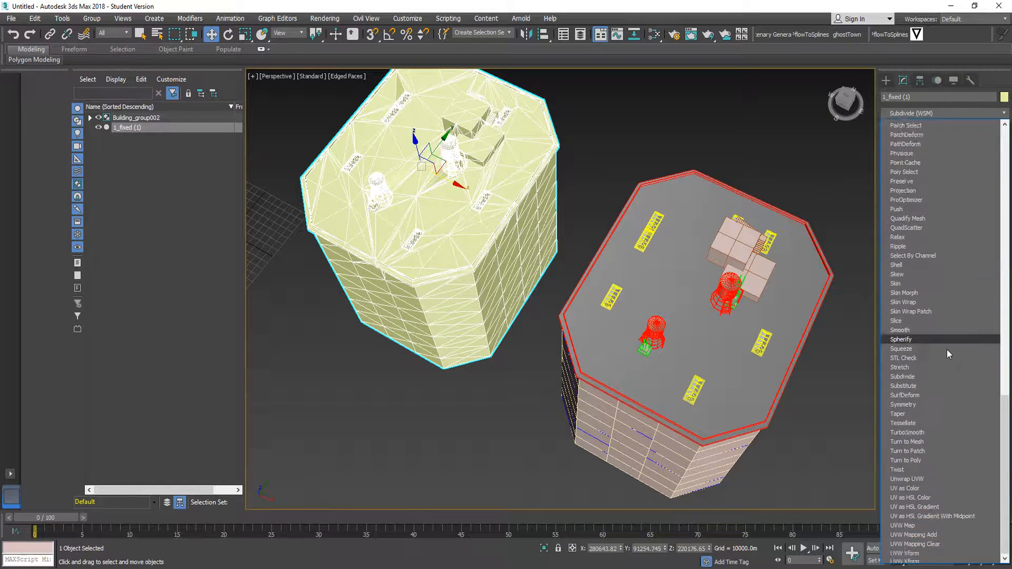
{"action": "left_click", "coordinate": [936, 283]}
{"action": "middle_click_drag", "start_coordinate": [483, 377], "coordinate": [556, 207], "text": "alt"}
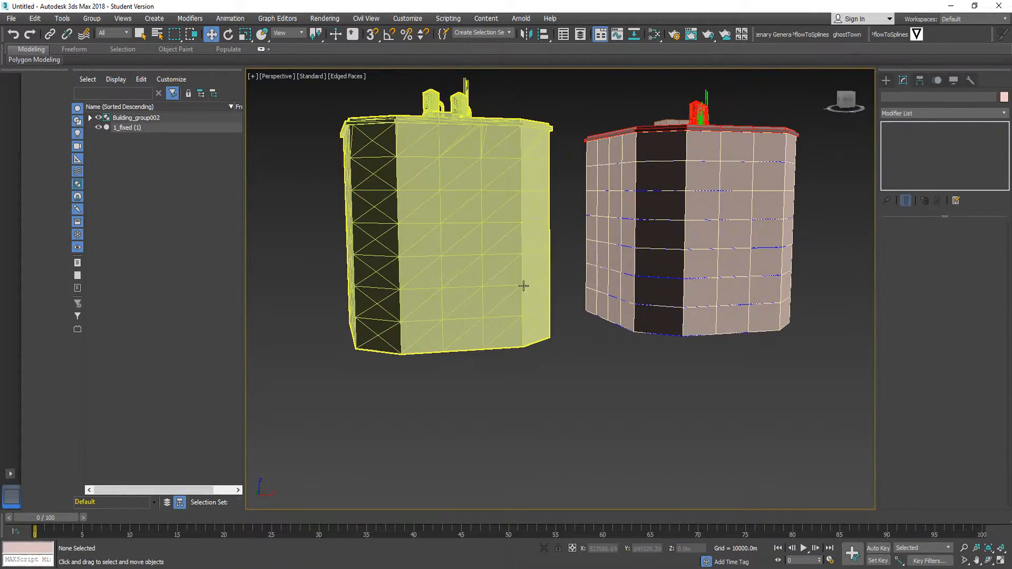
{"action": "middle_click_drag", "start_coordinate": [609, 335], "coordinate": [574, 371]}
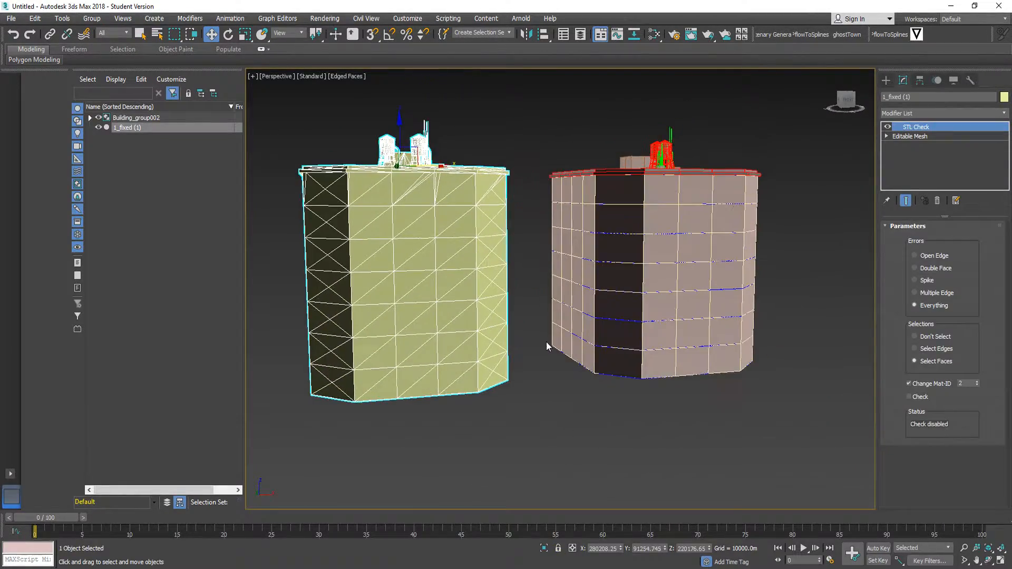
{"action": "middle_click_drag", "start_coordinate": [526, 338], "coordinate": [568, 320], "text": "alt"}
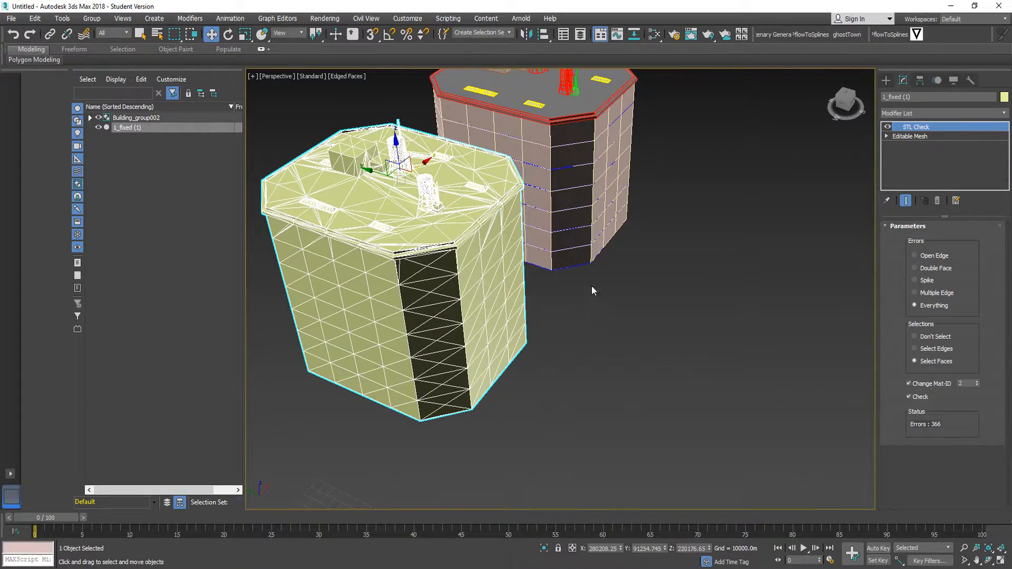
Step: Examine the repaired mesh and the original building side by side, checking roofs, water towers, skylights and walls
{"action": "left_click", "coordinate": [641, 321]}
{"action": "middle_click_drag", "start_coordinate": [503, 253], "coordinate": [613, 292]}
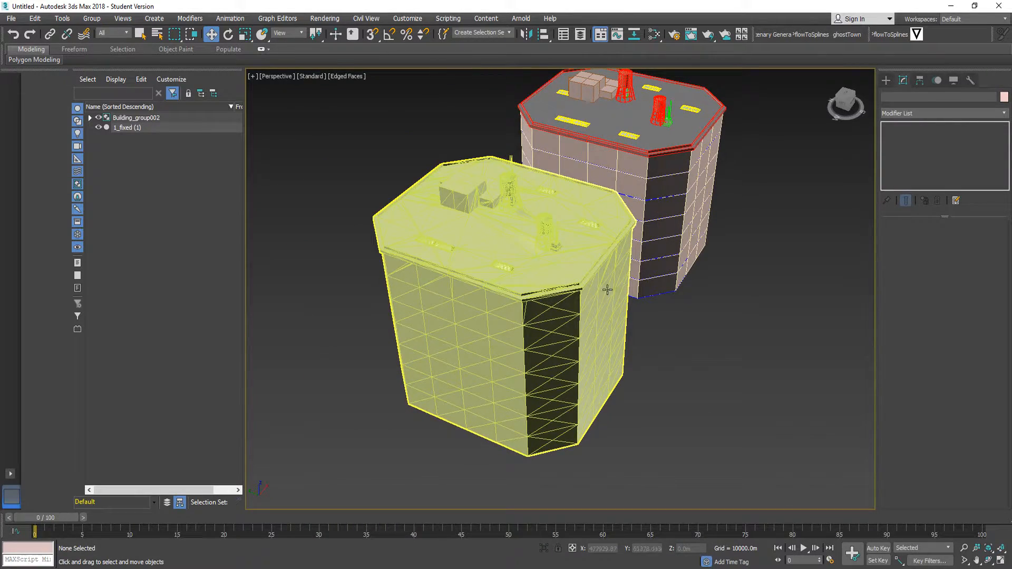
{"action": "scroll", "coordinate": [591, 223], "scroll_direction": "up", "scroll_amount": 5}
{"action": "middle_click_drag", "start_coordinate": [592, 223], "coordinate": [637, 269], "text": "alt"}
{"action": "scroll", "coordinate": [625, 254], "scroll_direction": "down", "scroll_amount": 7}
{"action": "scroll", "coordinate": [637, 269], "scroll_direction": "up", "scroll_amount": 6}
{"action": "middle_click_drag", "start_coordinate": [557, 243], "coordinate": [490, 266], "text": "alt"}
{"action": "scroll", "coordinate": [490, 267], "scroll_direction": "down", "scroll_amount": 6}
{"action": "scroll", "coordinate": [606, 279], "scroll_direction": "up", "scroll_amount": 5}
{"action": "mouse_move", "coordinate": [614, 290]}
{"action": "middle_mouse_down", "text": "alt"}
{"action": "mouse_move", "coordinate": [606, 280]}
{"action": "mouse_move", "coordinate": [620, 251]}
{"action": "mouse_move", "coordinate": [614, 279]}
{"action": "mouse_move", "coordinate": [620, 272]}
{"action": "middle_mouse_up", "text": "alt"}
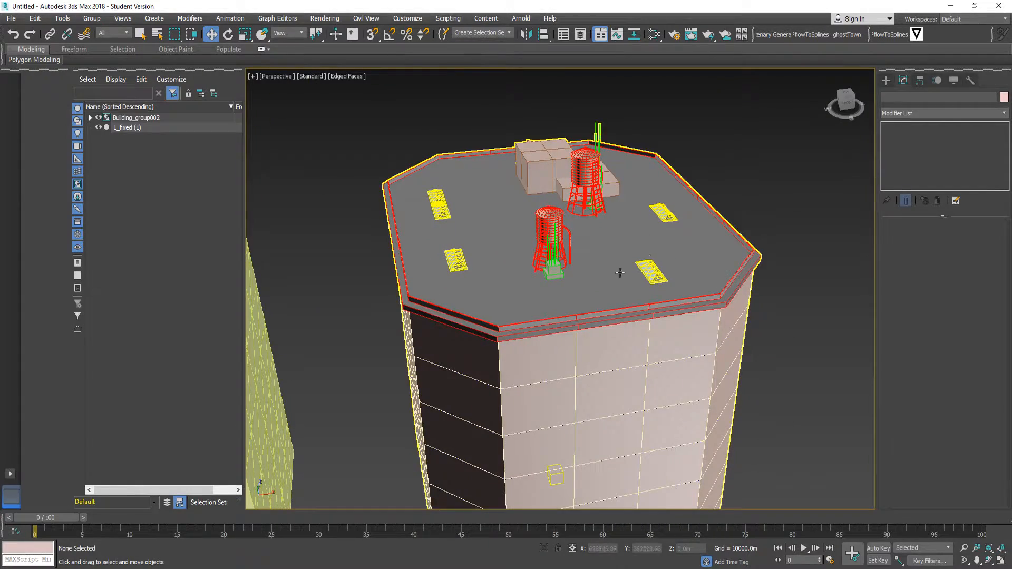
{"action": "scroll", "coordinate": [678, 257], "scroll_direction": "down", "scroll_amount": 6}
{"action": "scroll", "coordinate": [439, 342], "scroll_direction": "up", "scroll_amount": 5}
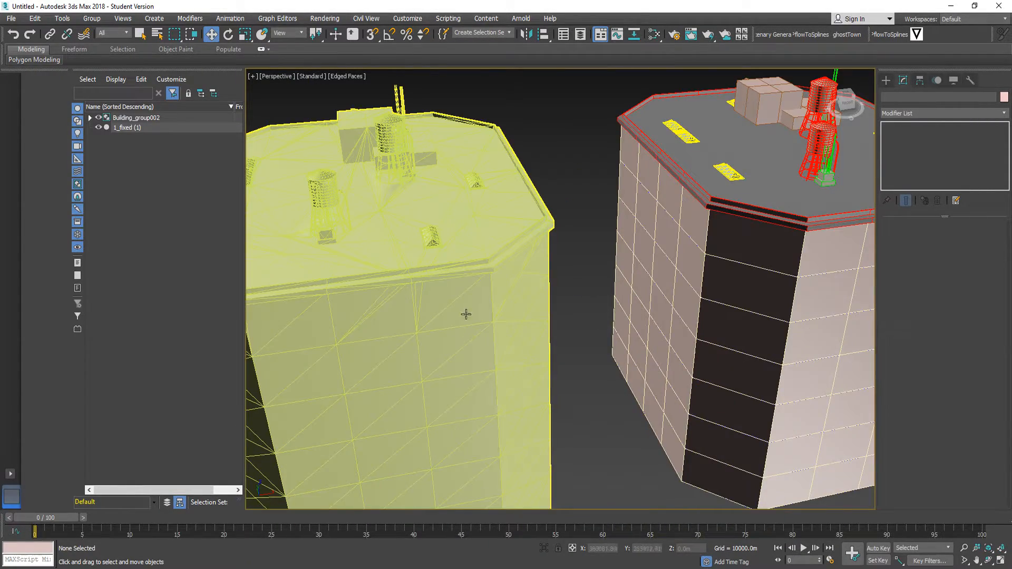
{"action": "scroll", "coordinate": [464, 319], "scroll_direction": "down", "scroll_amount": 6}
{"action": "middle_click_drag", "start_coordinate": [463, 320], "coordinate": [499, 203], "text": "alt"}
{"action": "scroll", "coordinate": [478, 276], "scroll_direction": "up", "scroll_amount": 5}
{"action": "middle_click_drag", "start_coordinate": [605, 221], "coordinate": [464, 292], "text": "alt"}
{"action": "scroll", "coordinate": [537, 230], "scroll_direction": "down", "scroll_amount": 8}
{"action": "scroll", "coordinate": [479, 247], "scroll_direction": "up", "scroll_amount": 5}
{"action": "scroll", "coordinate": [457, 232], "scroll_direction": "up", "scroll_amount": 2}
{"action": "scroll", "coordinate": [585, 241], "scroll_direction": "down", "scroll_amount": 8}
{"action": "middle_click_drag", "start_coordinate": [586, 242], "coordinate": [454, 301], "text": "alt"}
{"action": "scroll", "coordinate": [544, 323], "scroll_direction": "up", "scroll_amount": 6}
{"action": "left_click", "coordinate": [678, 190]}
{"action": "middle_click_drag", "start_coordinate": [758, 227], "coordinate": [785, 235]}
{"action": "left_click", "coordinate": [430, 230]}
{"action": "scroll", "coordinate": [580, 295], "scroll_direction": "down", "scroll_amount": 6}
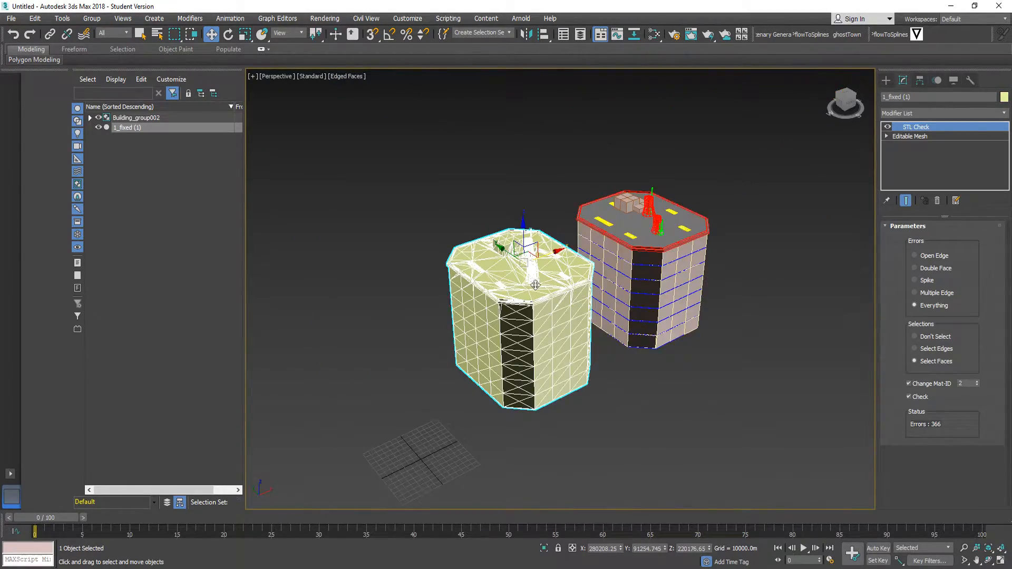
{"action": "scroll", "coordinate": [529, 290], "scroll_direction": "up", "scroll_amount": 7}
{"action": "key", "text": "alt+Tab"}
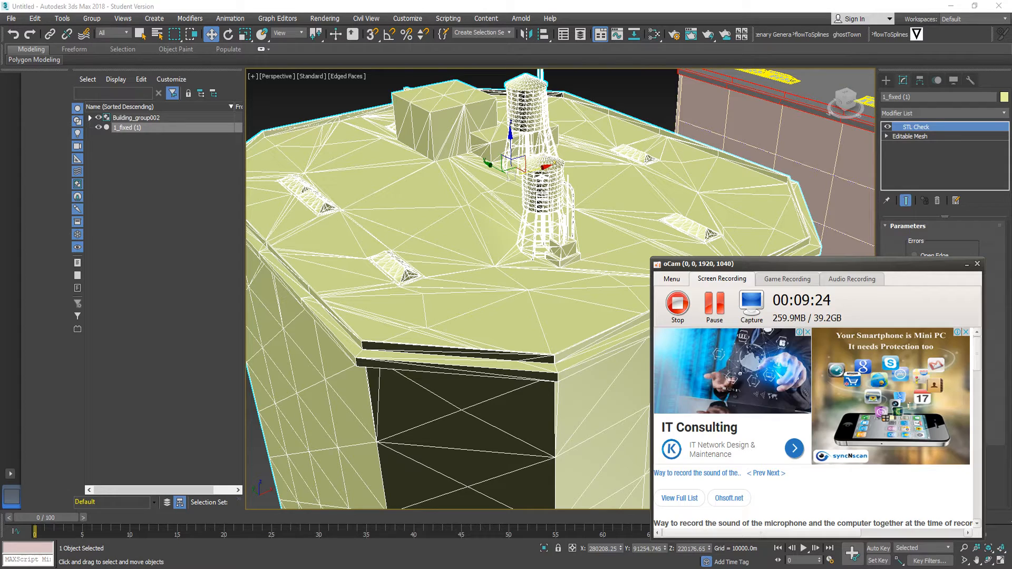